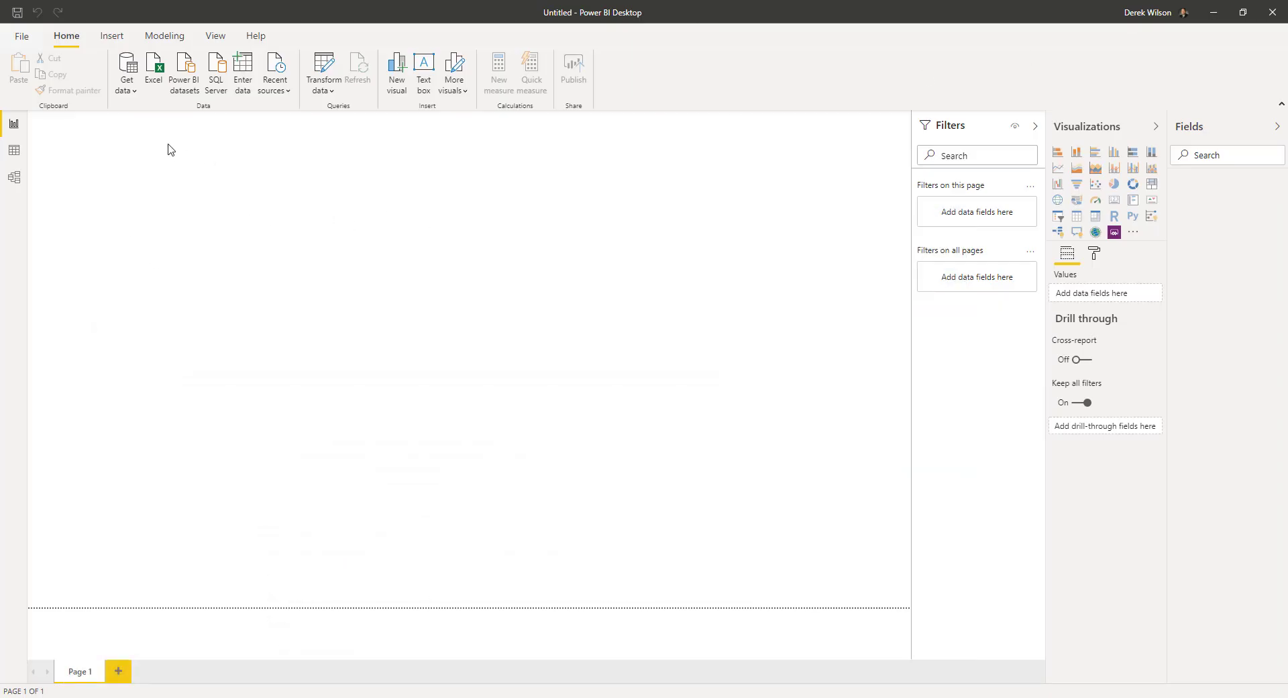
# Connect to a web data source using the copied URL of time_series_19-covid-Confirmed.csv.
pyautogui.click(133, 90)
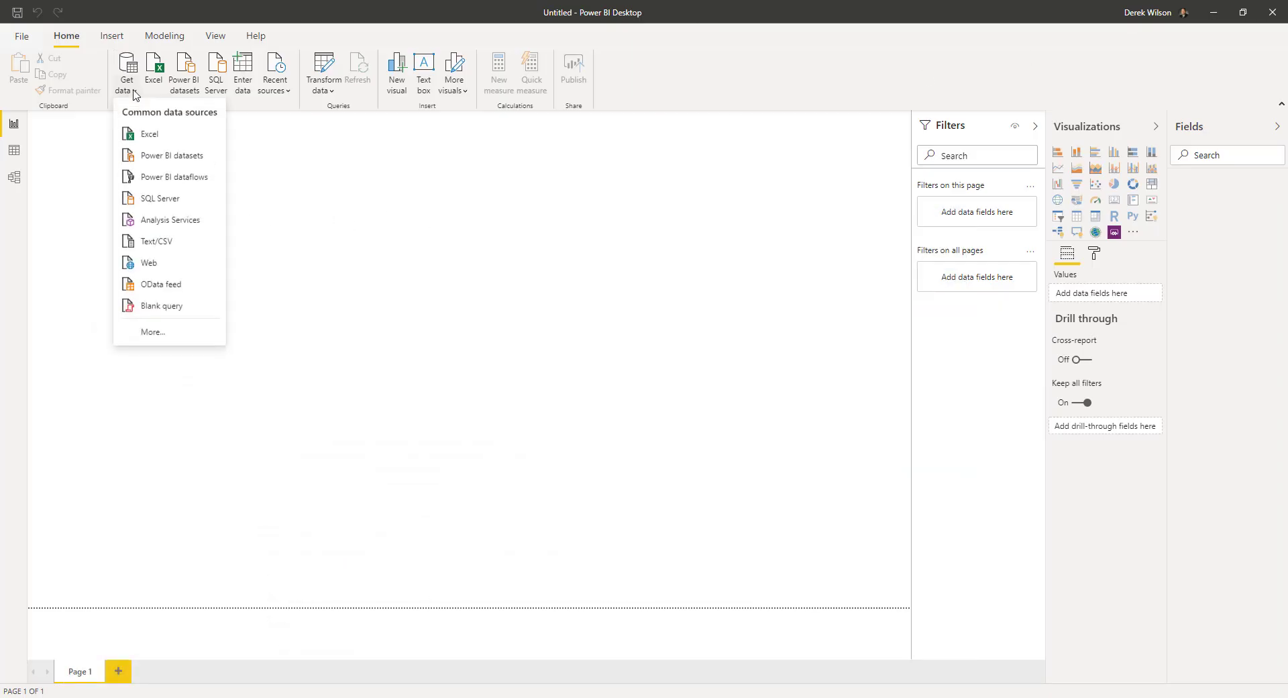
pyautogui.click(152, 268)
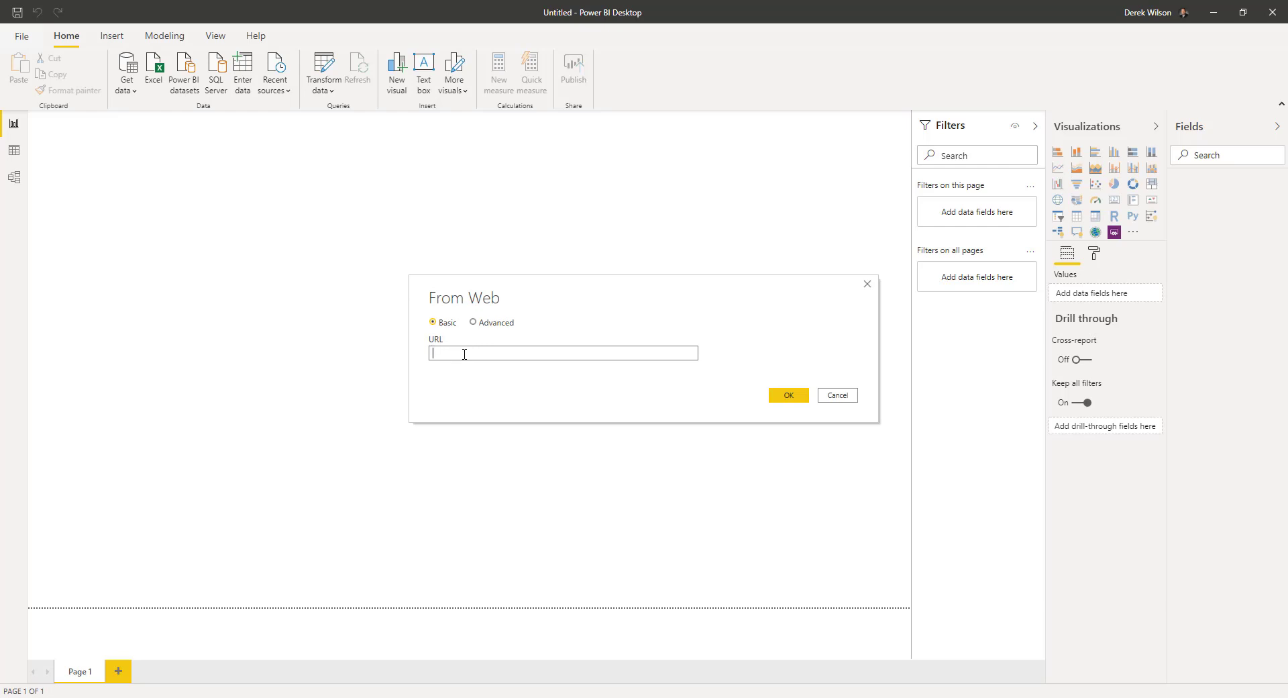
pyautogui.hotkey('ctrl', 'v')
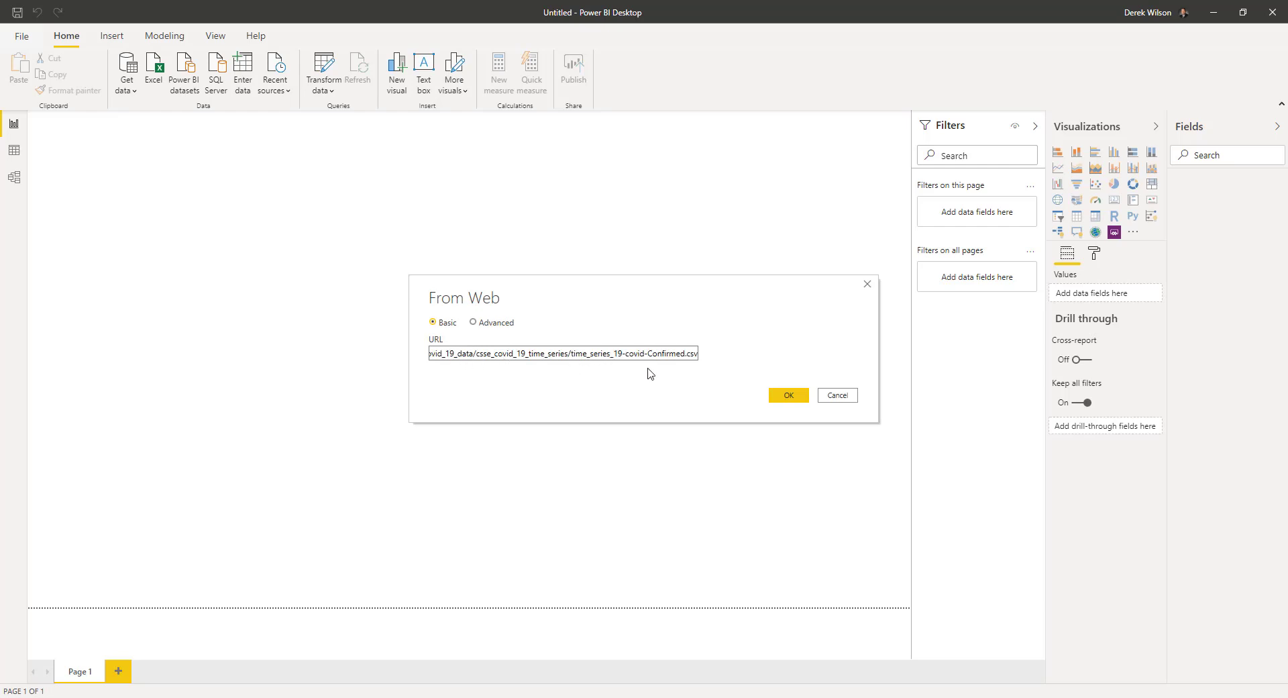
pyautogui.click(792, 397)
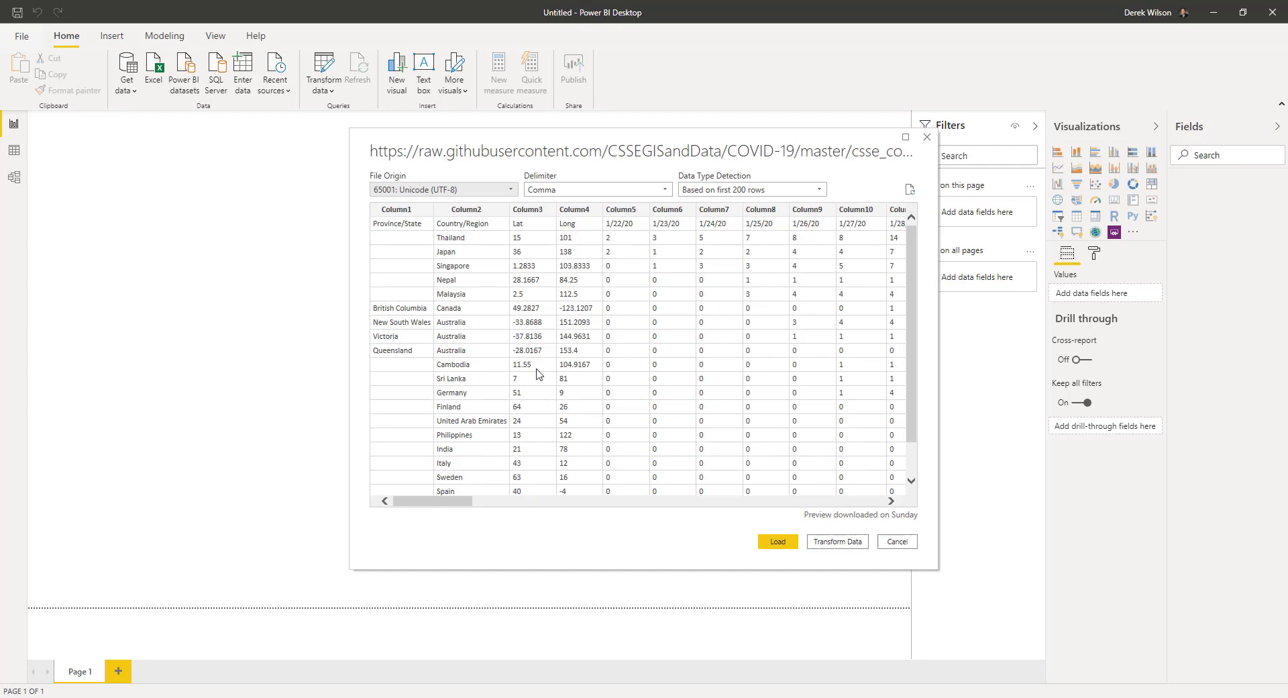
# Open the previewed CSV data for transformation and promote its first row to column headers.
pyautogui.moveTo(448, 503); pyautogui.dragTo(471, 508)
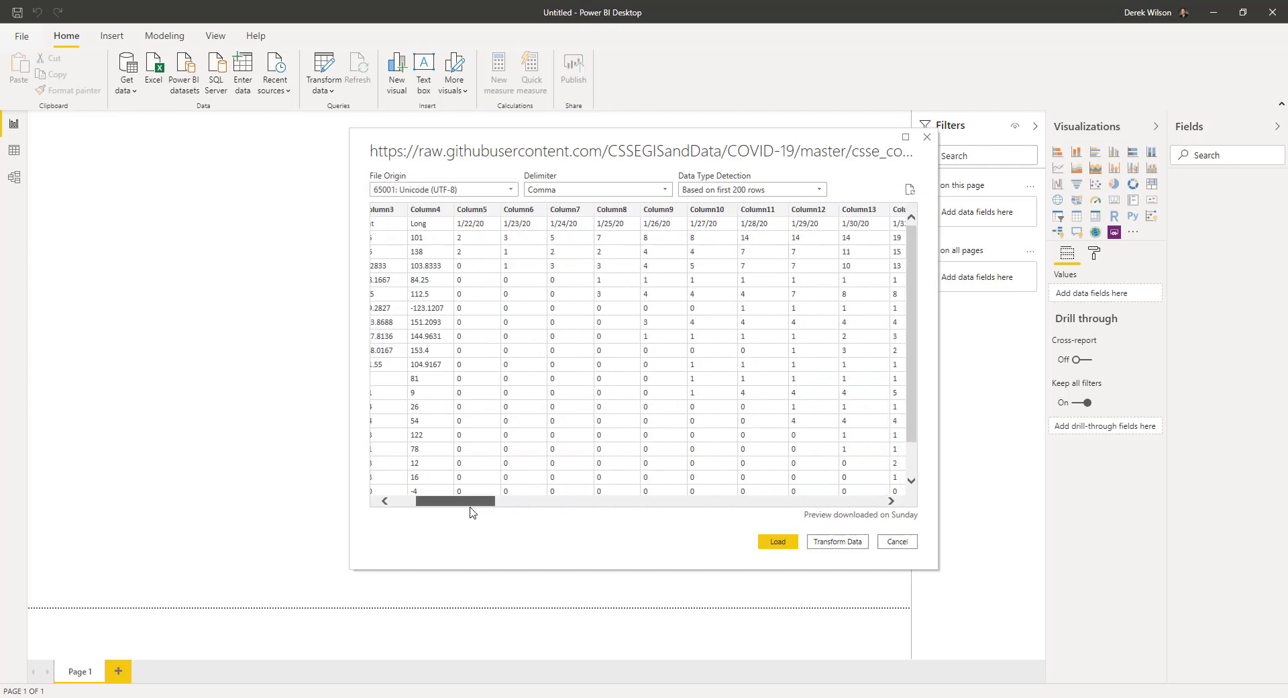
pyautogui.moveTo(472, 512); pyautogui.dragTo(413, 502)
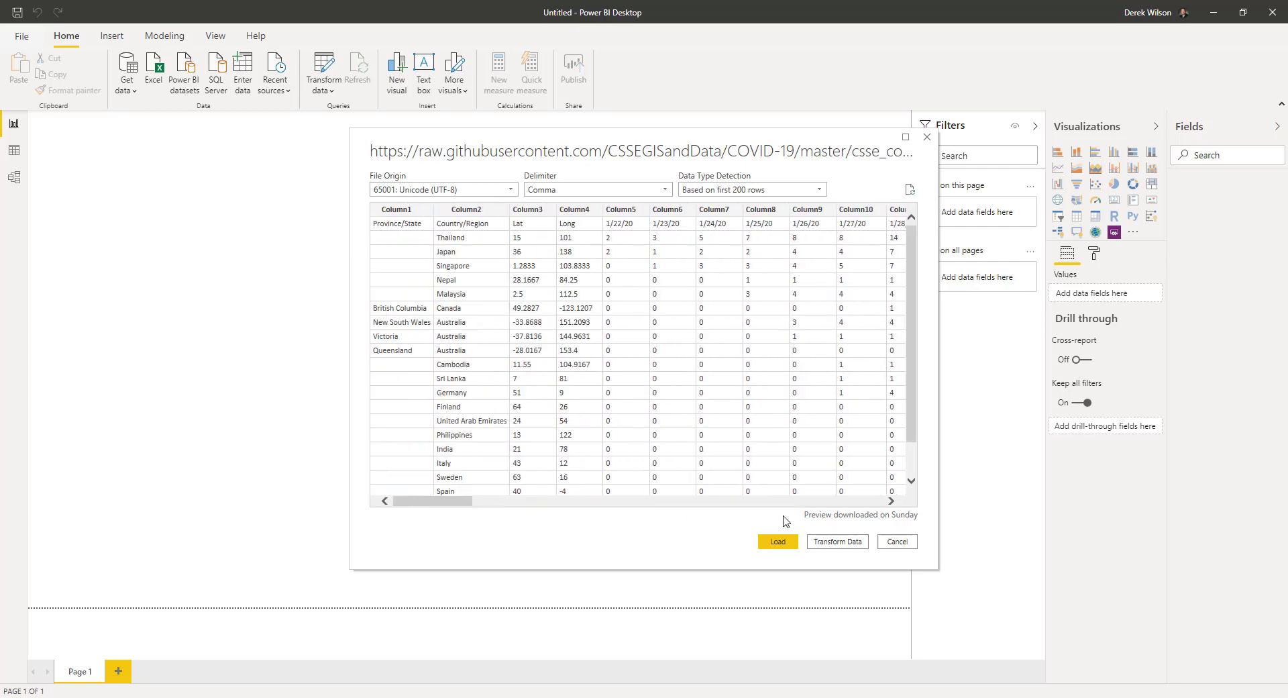
pyautogui.click(838, 541)
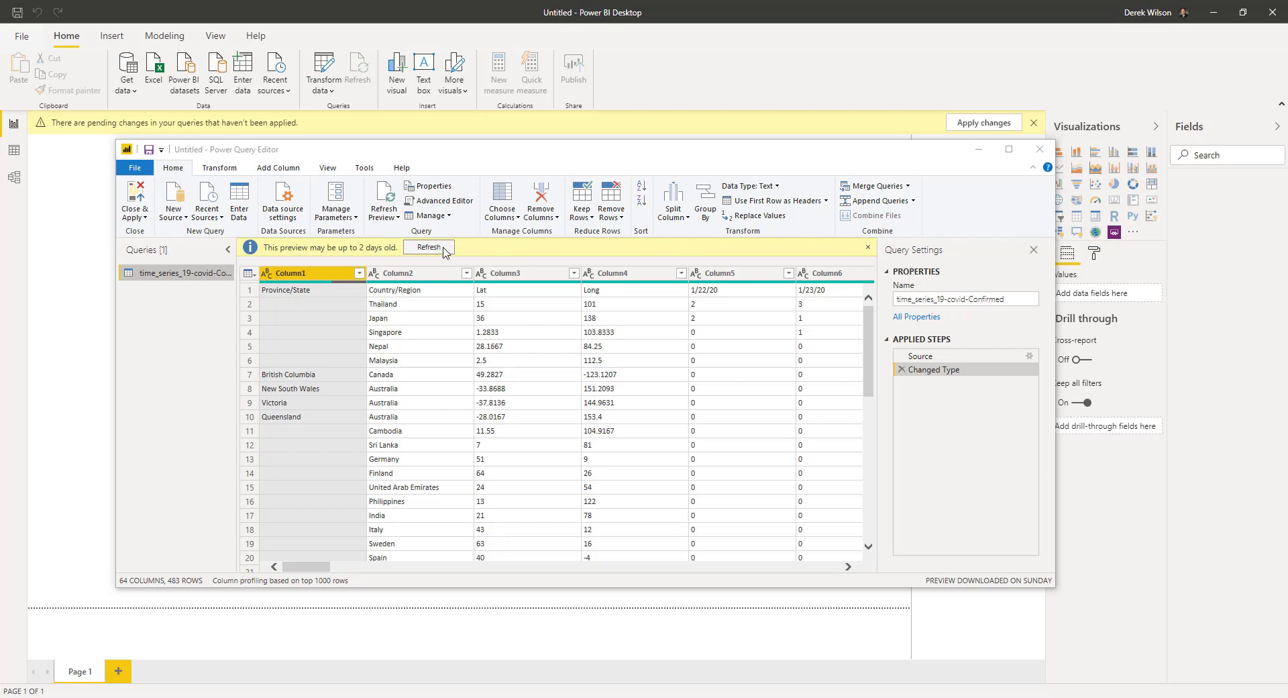
pyautogui.click(868, 247)
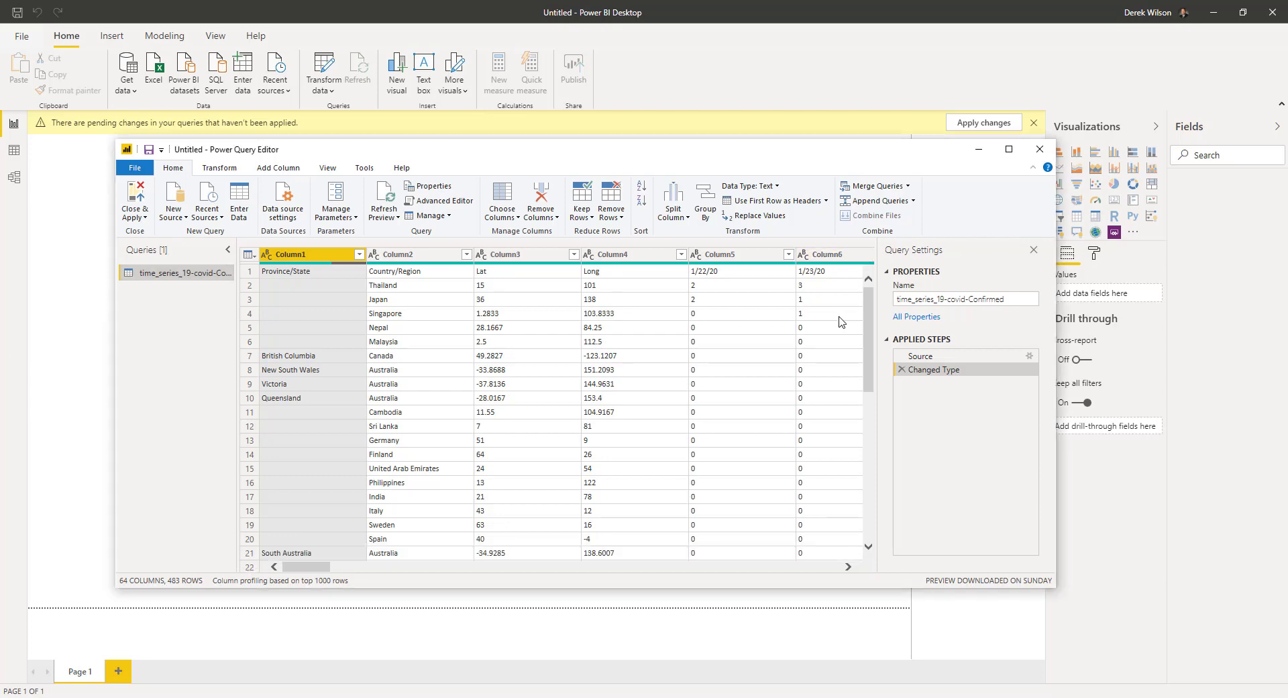
pyautogui.click(778, 206)
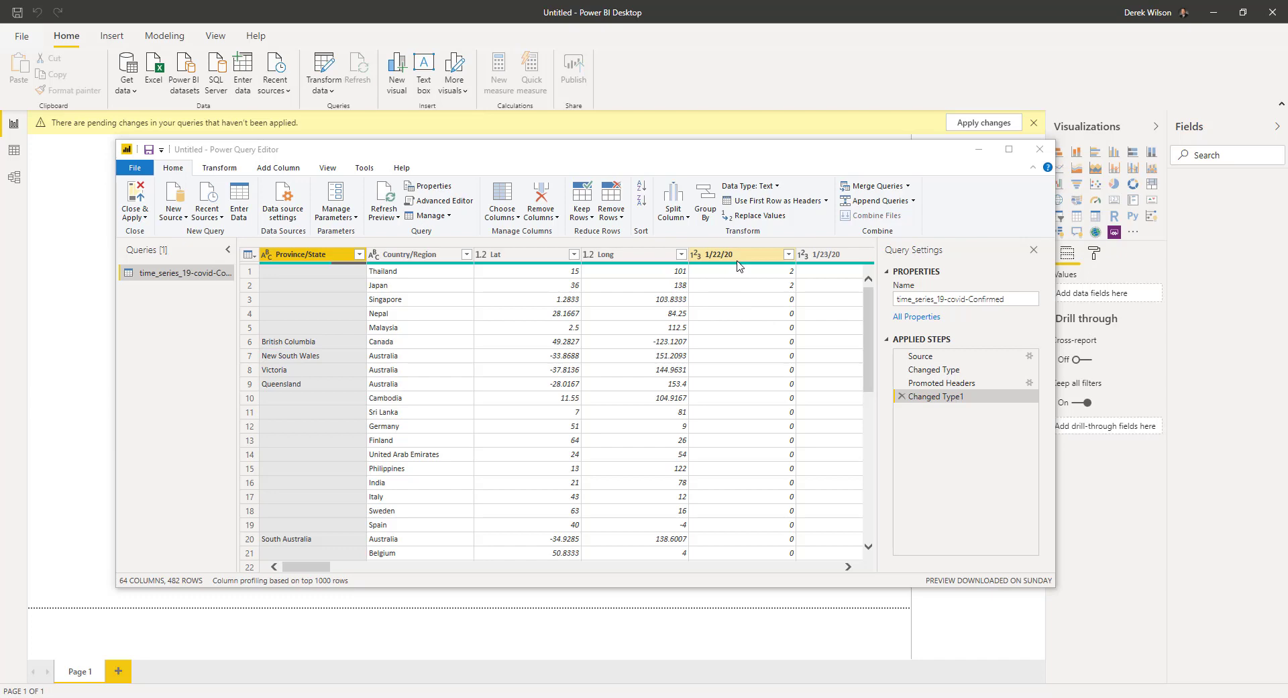
# Unpivot all columns other than Province/State, Country/Region, Lat and Long.
pyautogui.click(315, 257)
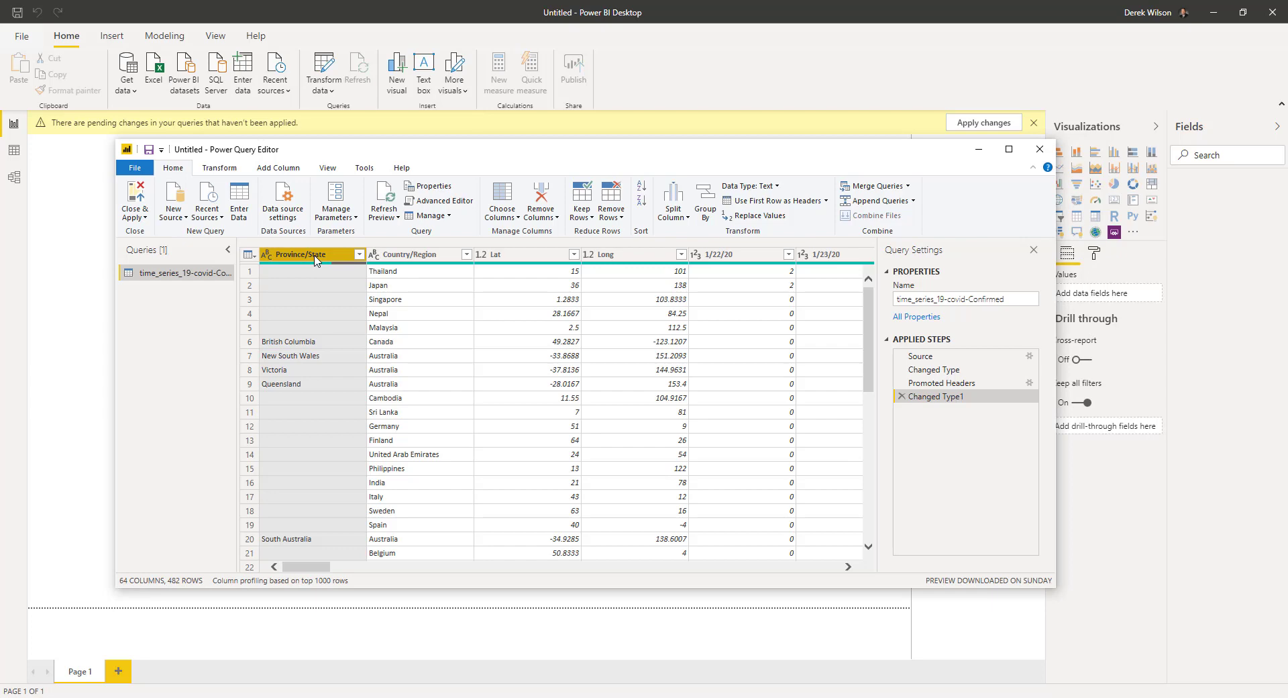
pyautogui.keyDown('ctrl'); pyautogui.click(430, 259); pyautogui.keyUp('ctrl')
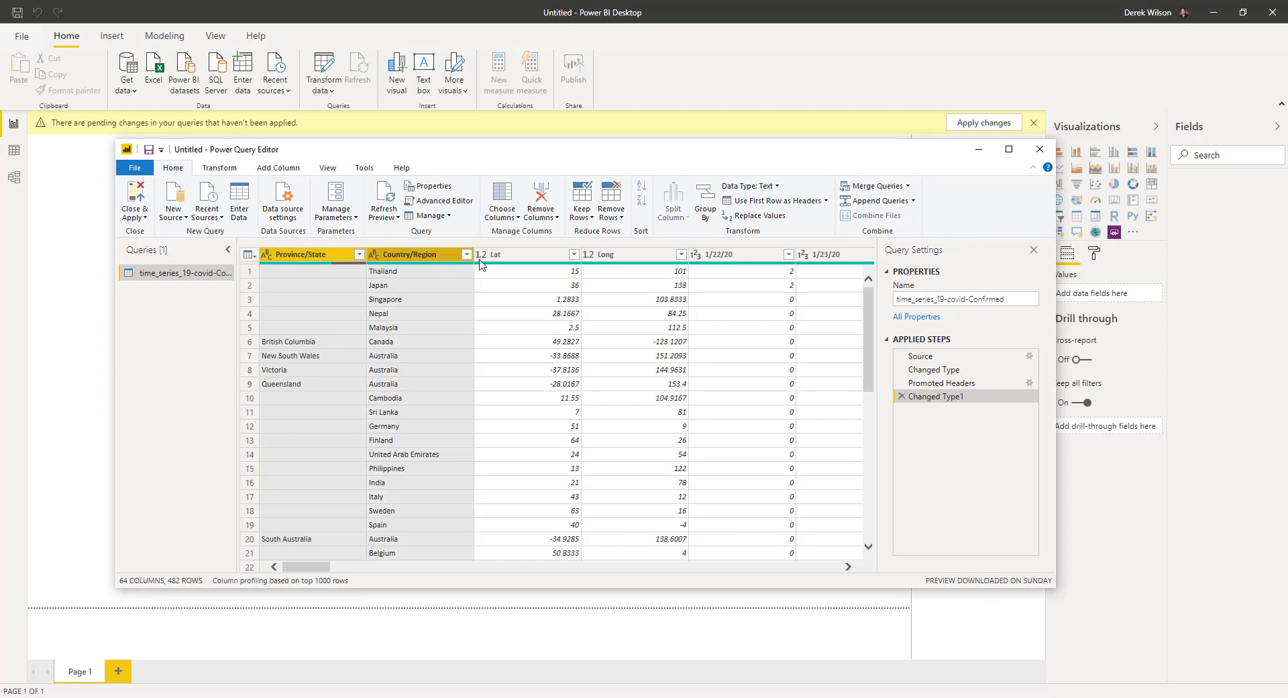
pyautogui.keyDown('ctrl'); pyautogui.click(483, 261); pyautogui.keyUp('ctrl')
pyautogui.keyDown('ctrl'); pyautogui.click(604, 261); pyautogui.keyUp('ctrl')
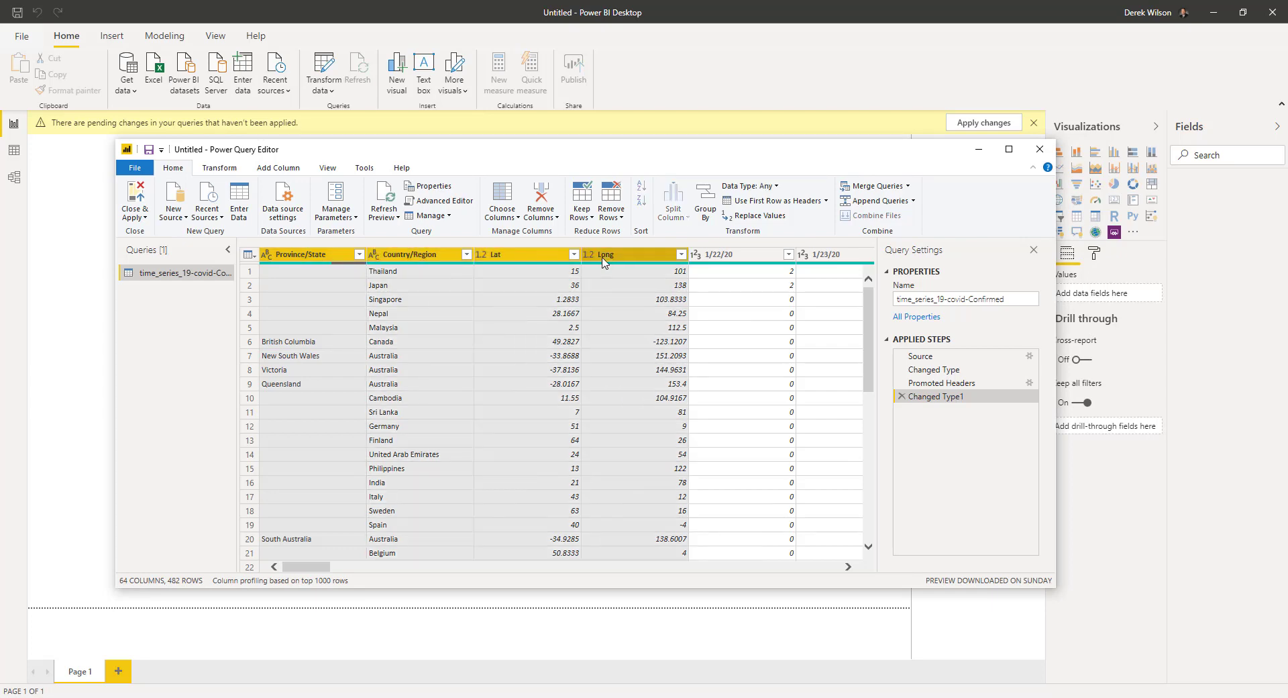
pyautogui.click(233, 171)
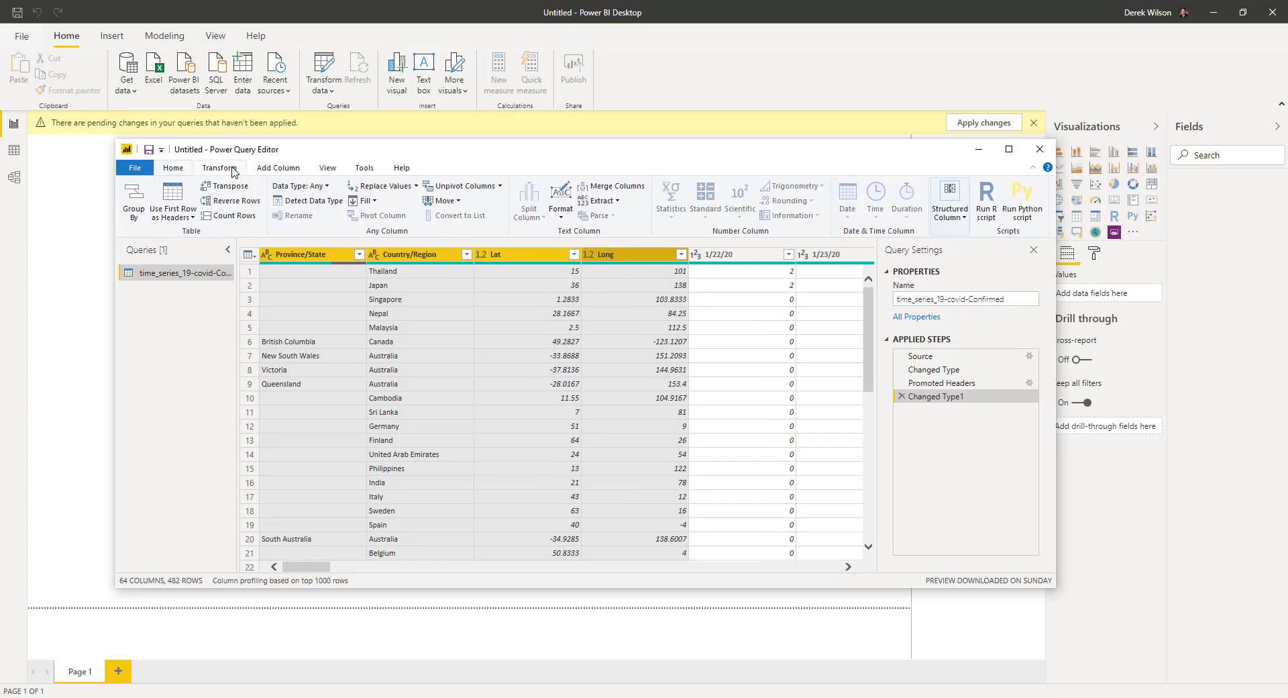
pyautogui.click(500, 187)
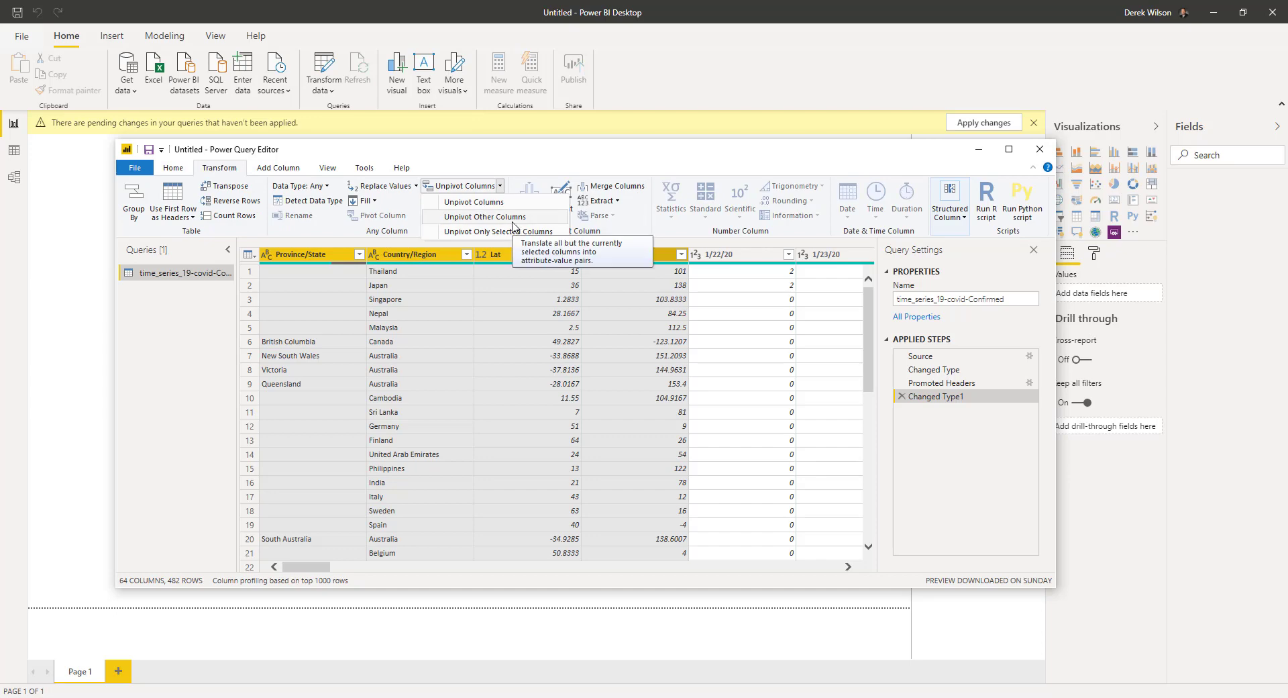
pyautogui.click(513, 220)
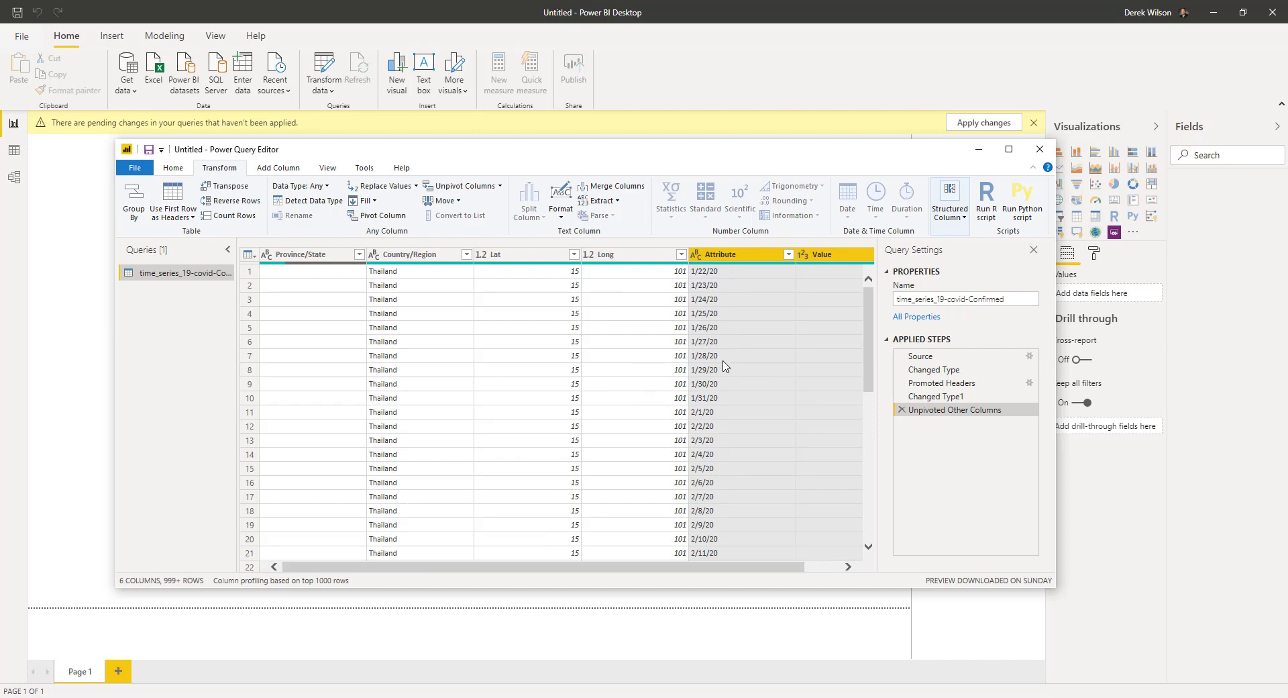
# Rename the Attribute column to CaseDate.
pyautogui.moveTo(747, 567); pyautogui.dragTo(783, 567)
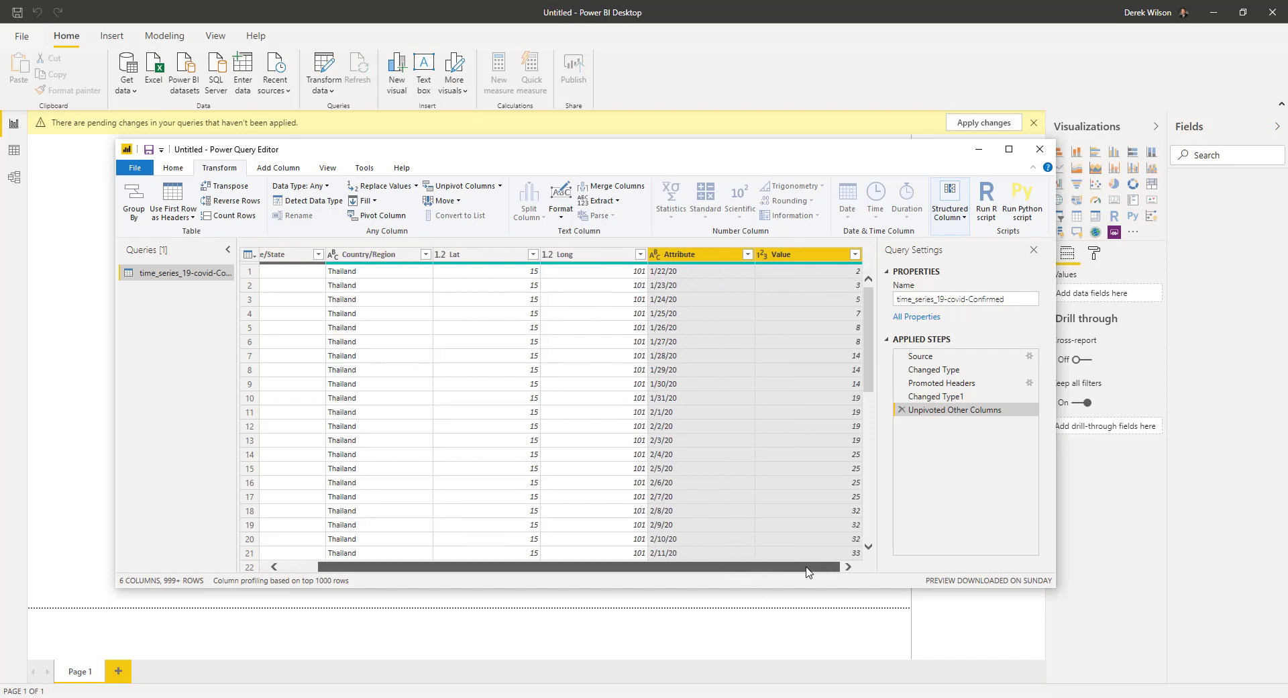
pyautogui.click(704, 258)
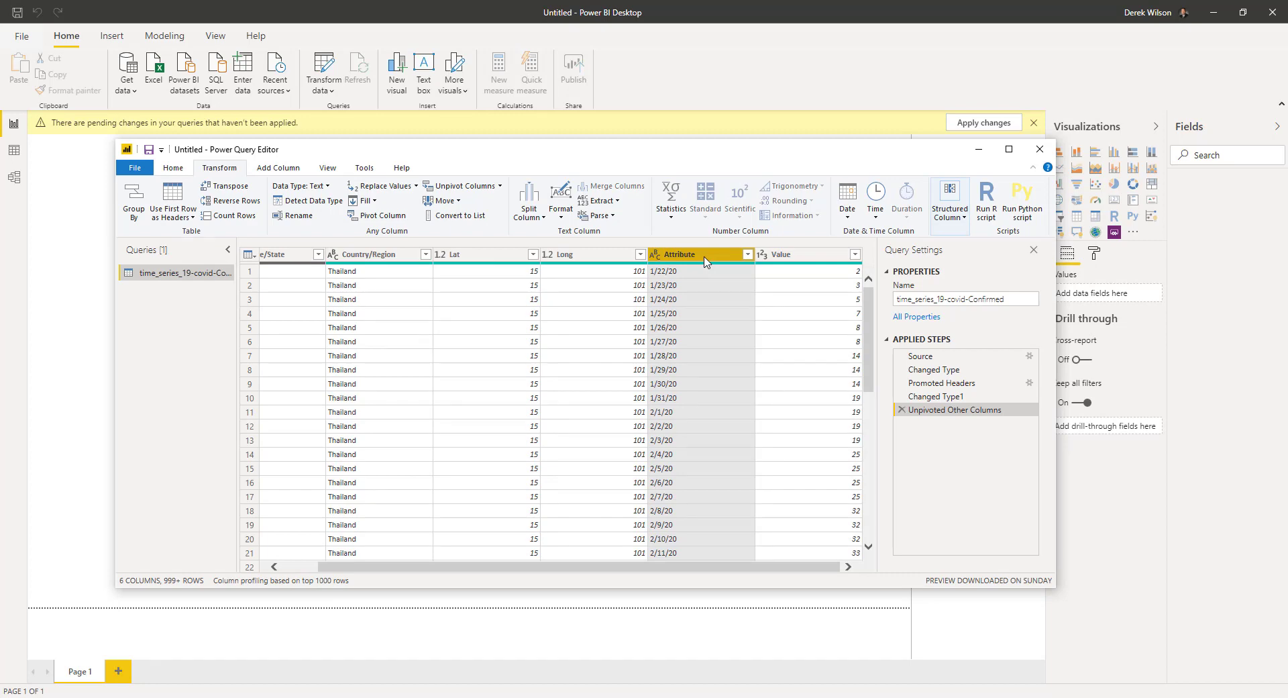
pyautogui.rightClick(705, 260)
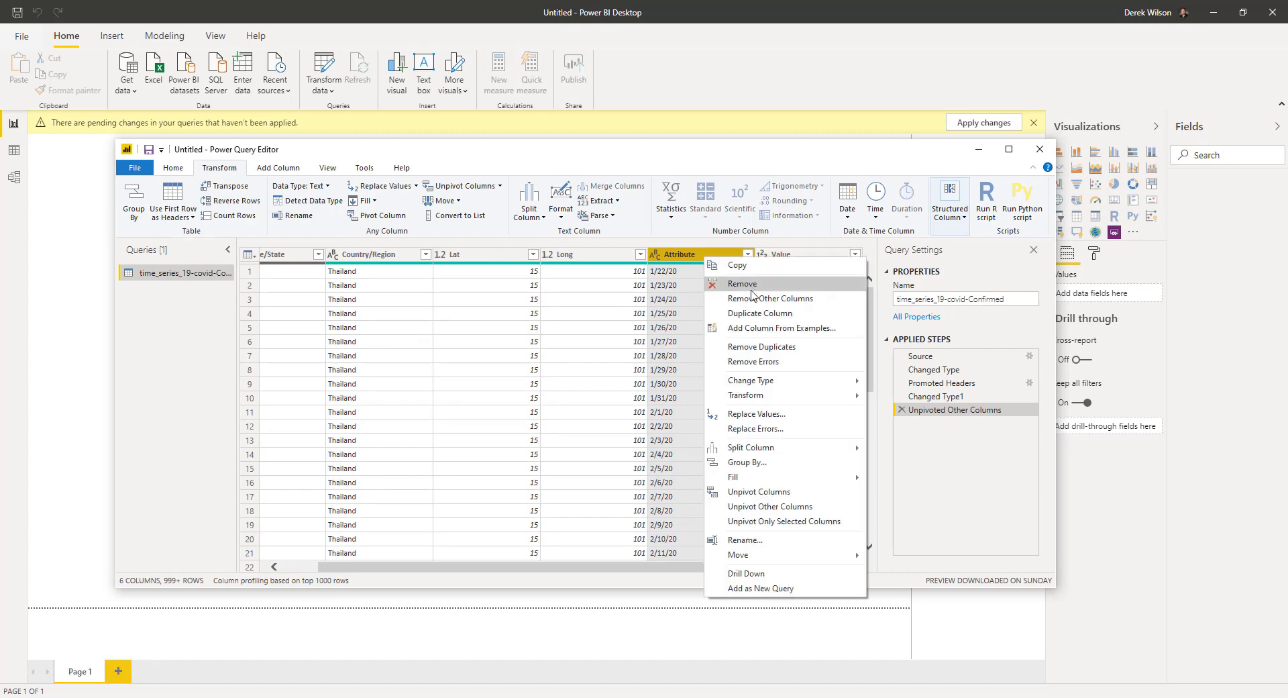
pyautogui.click(745, 540)
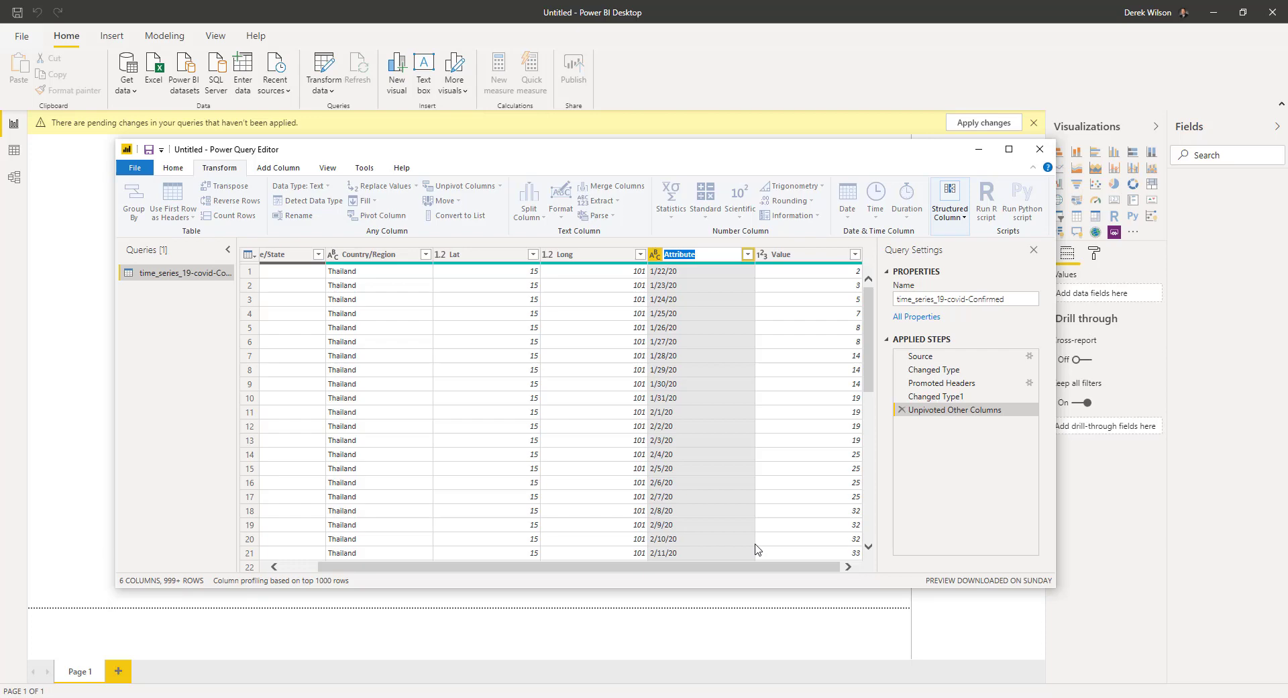
pyautogui.write('CaseDate')
pyautogui.press('Return')
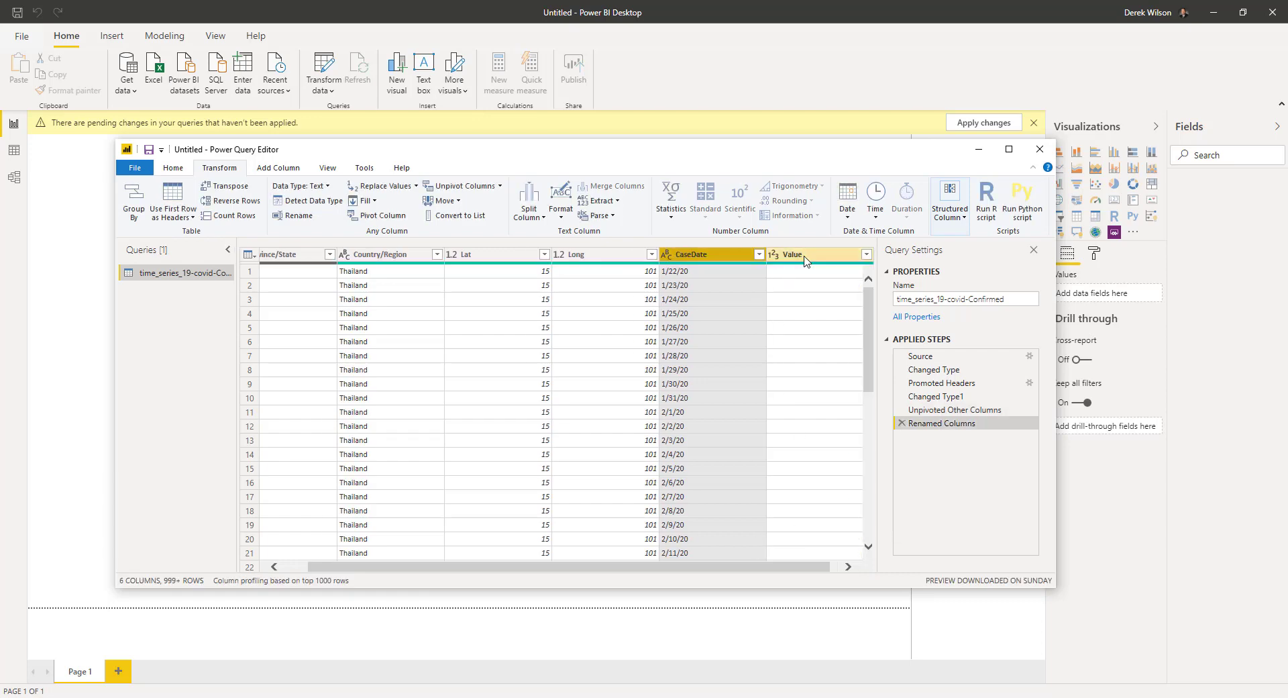
# Rename the Value column to CaseCount.
pyautogui.rightClick(805, 261)
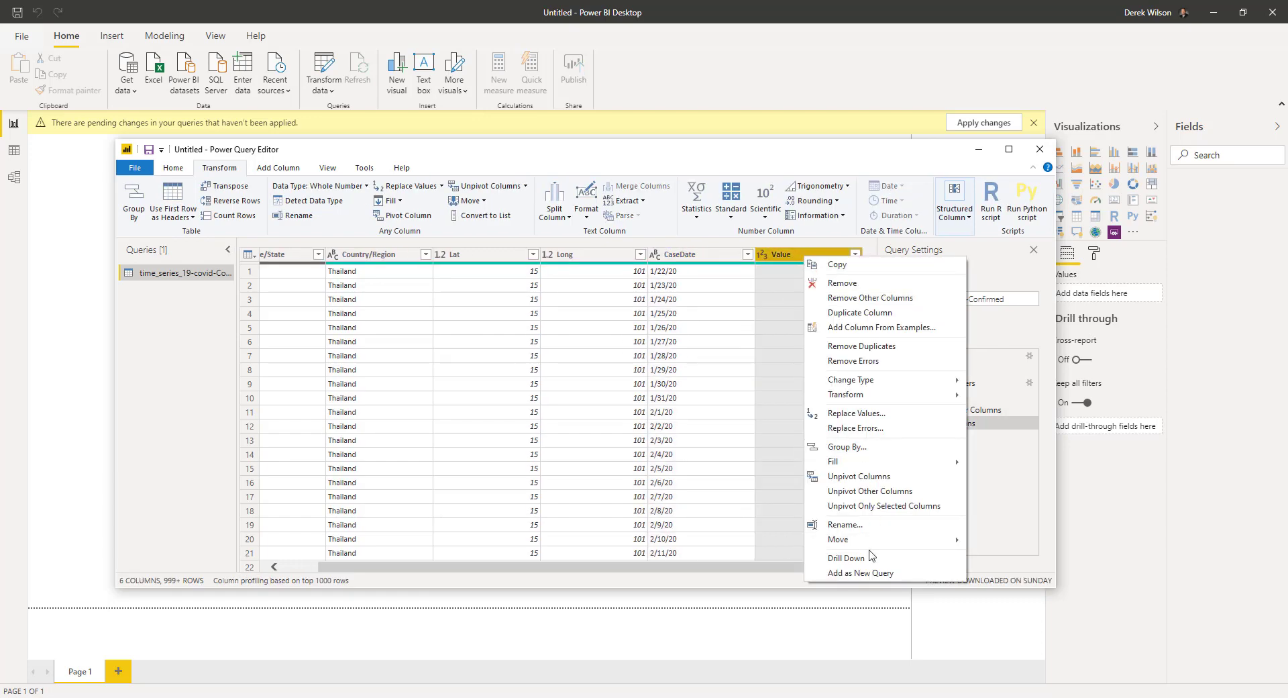
pyautogui.click(868, 526)
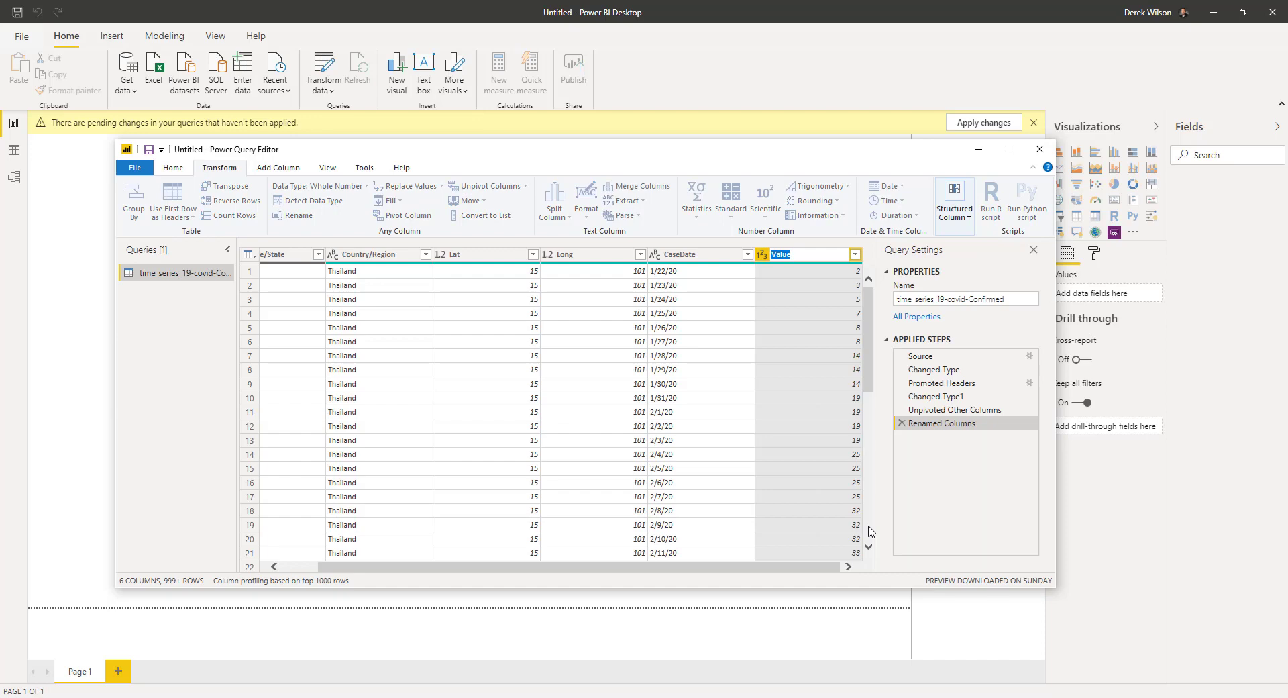
pyautogui.write('CaseCount')
pyautogui.press('Return')
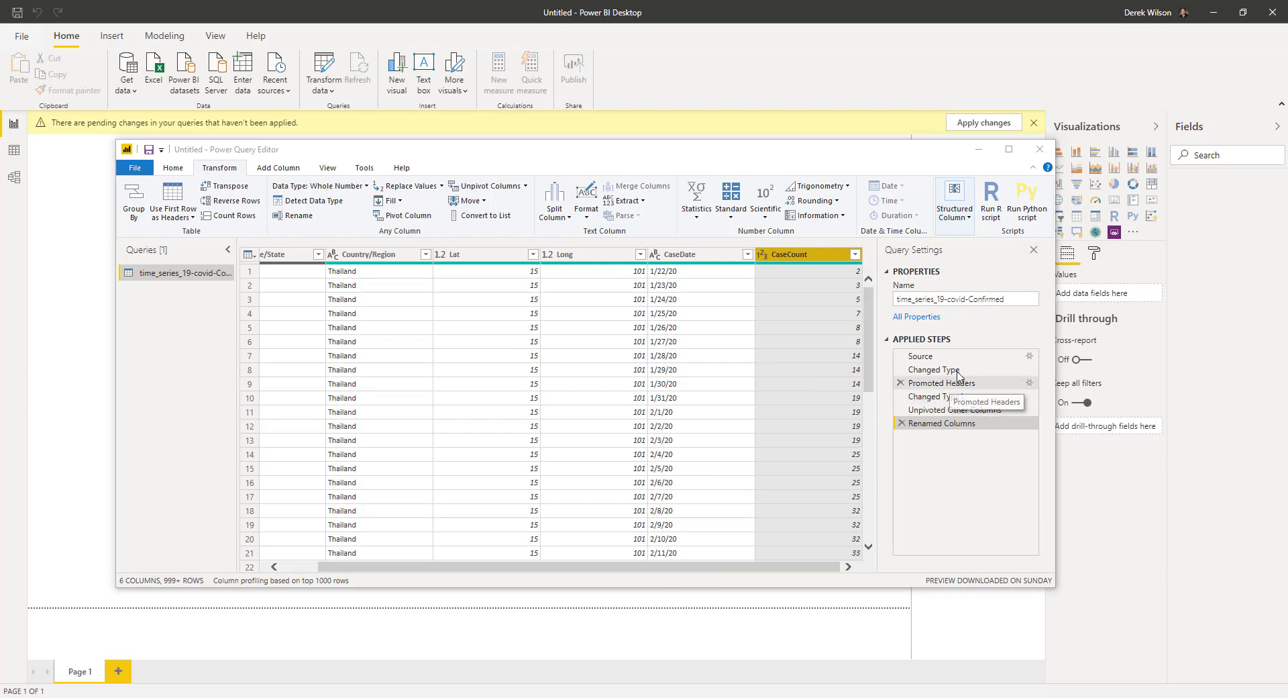
# Close the query editor and apply the query changes to load the table into the report.
pyautogui.click(175, 168)
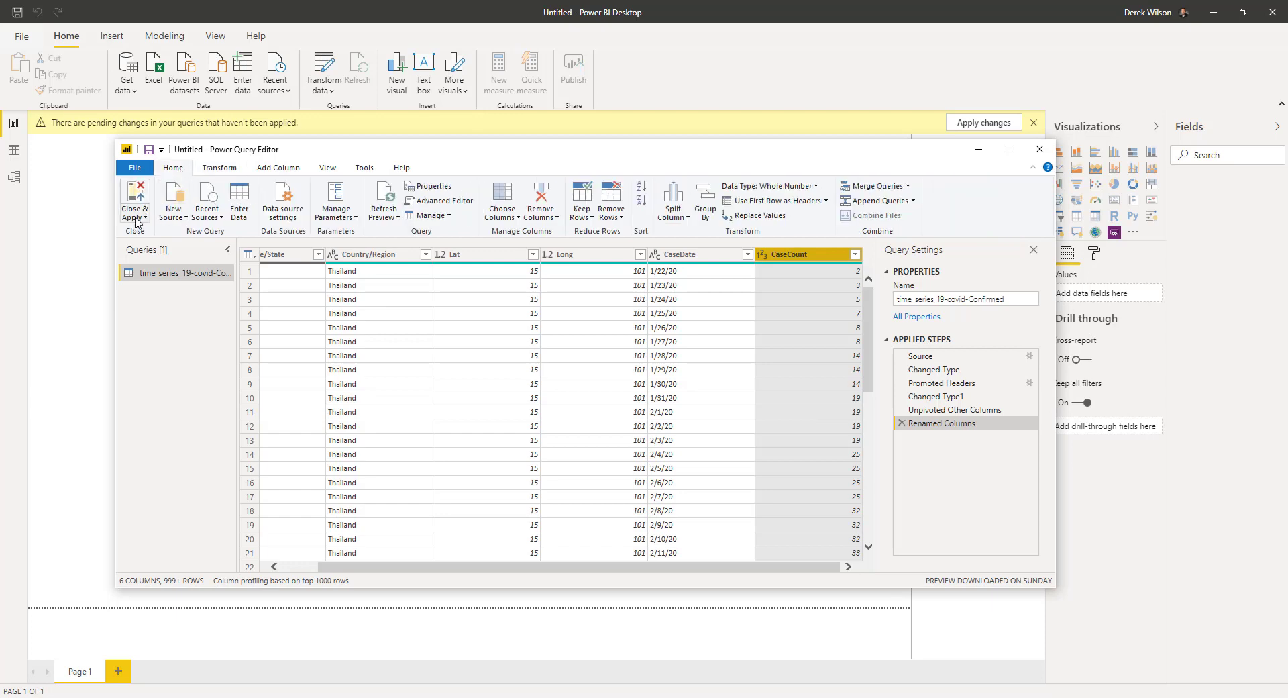
pyautogui.click(136, 218)
pyautogui.click(161, 232)
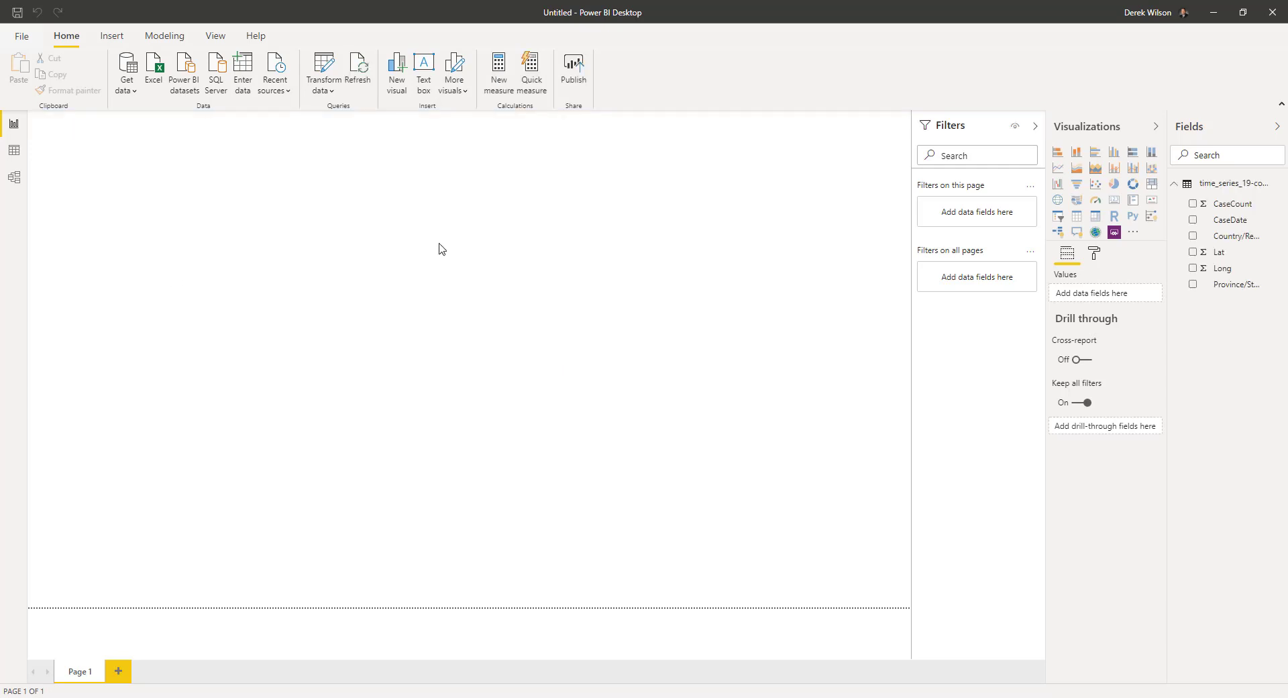
# Format the CaseCount field with a thousands separator and change the CaseDate field's data type to Date.
pyautogui.click(1222, 214)
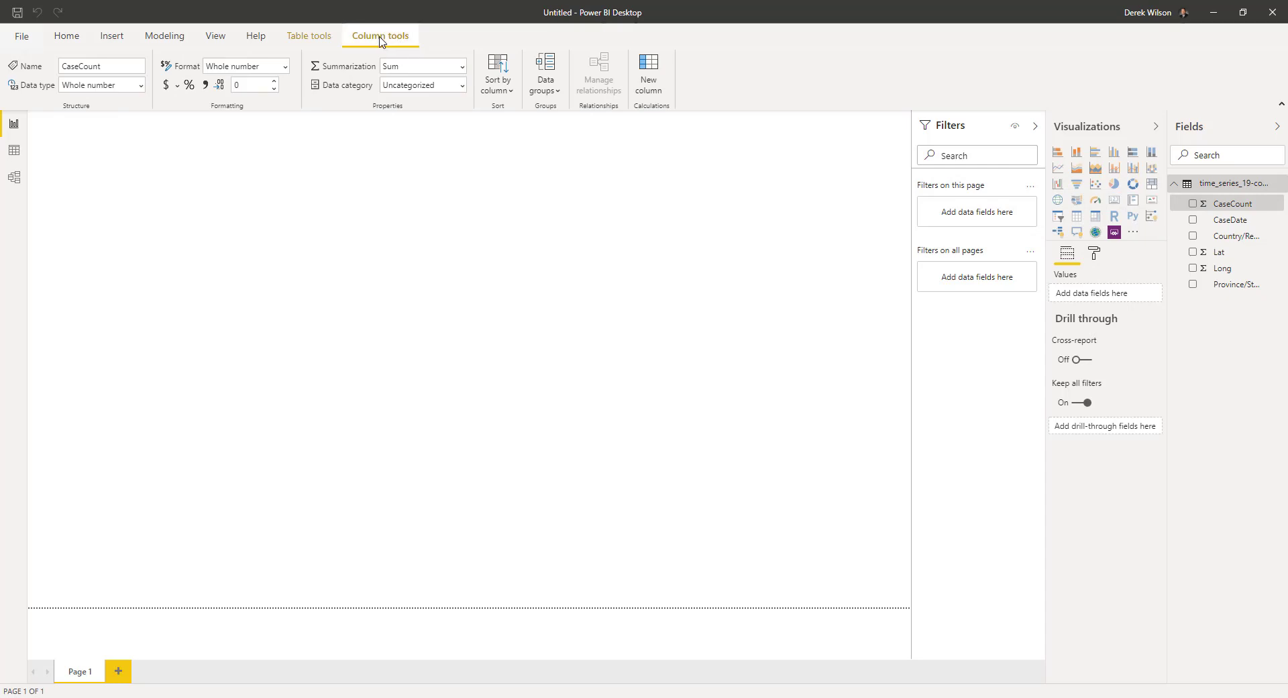
pyautogui.click(206, 86)
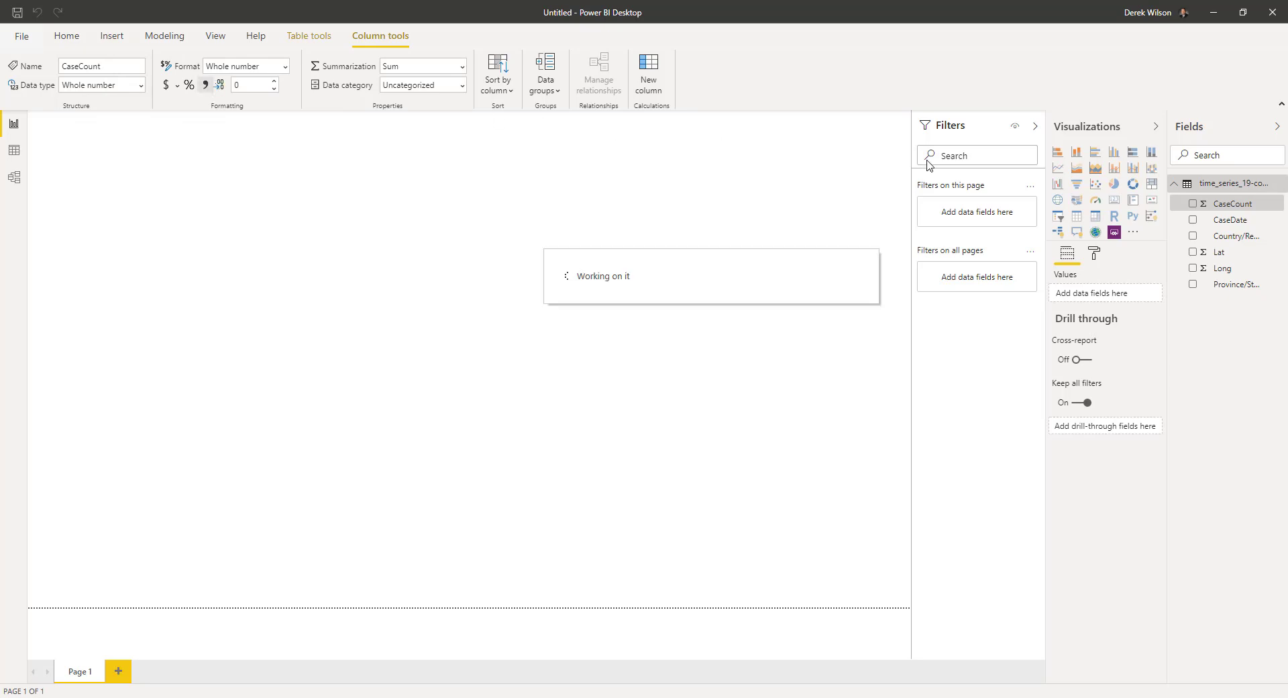
pyautogui.click(1252, 224)
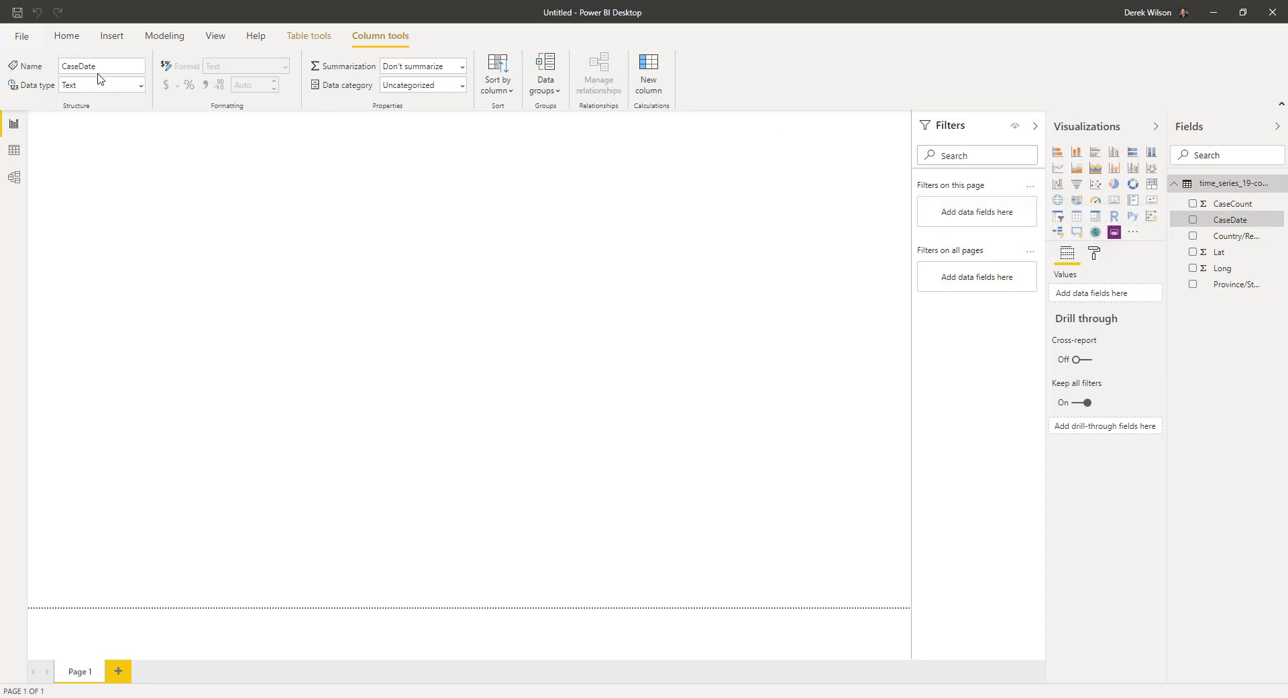
pyautogui.click(141, 86)
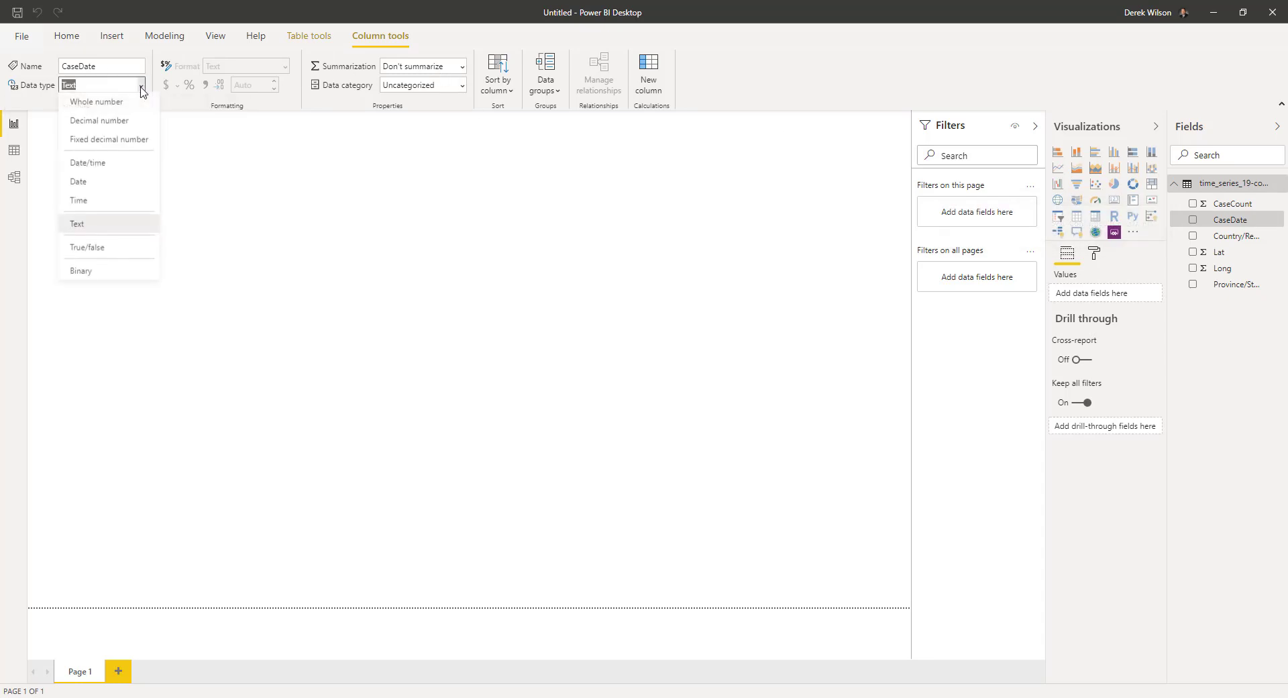
pyautogui.click(134, 183)
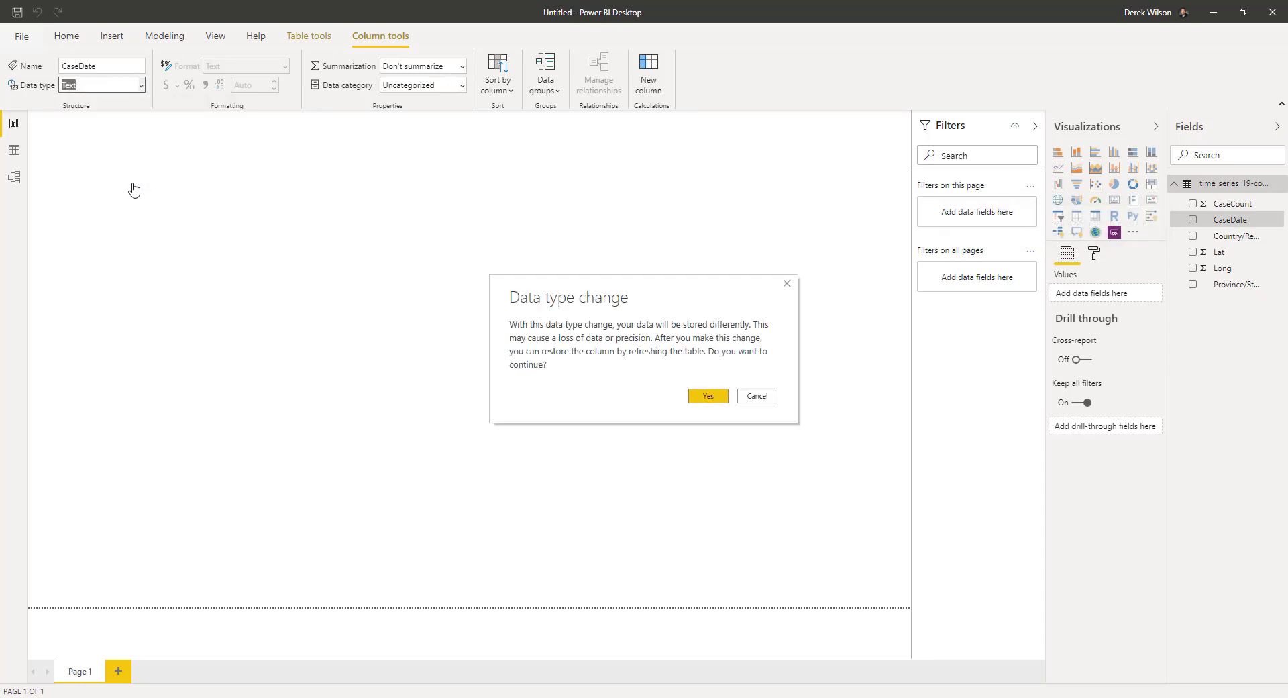
pyautogui.click(709, 396)
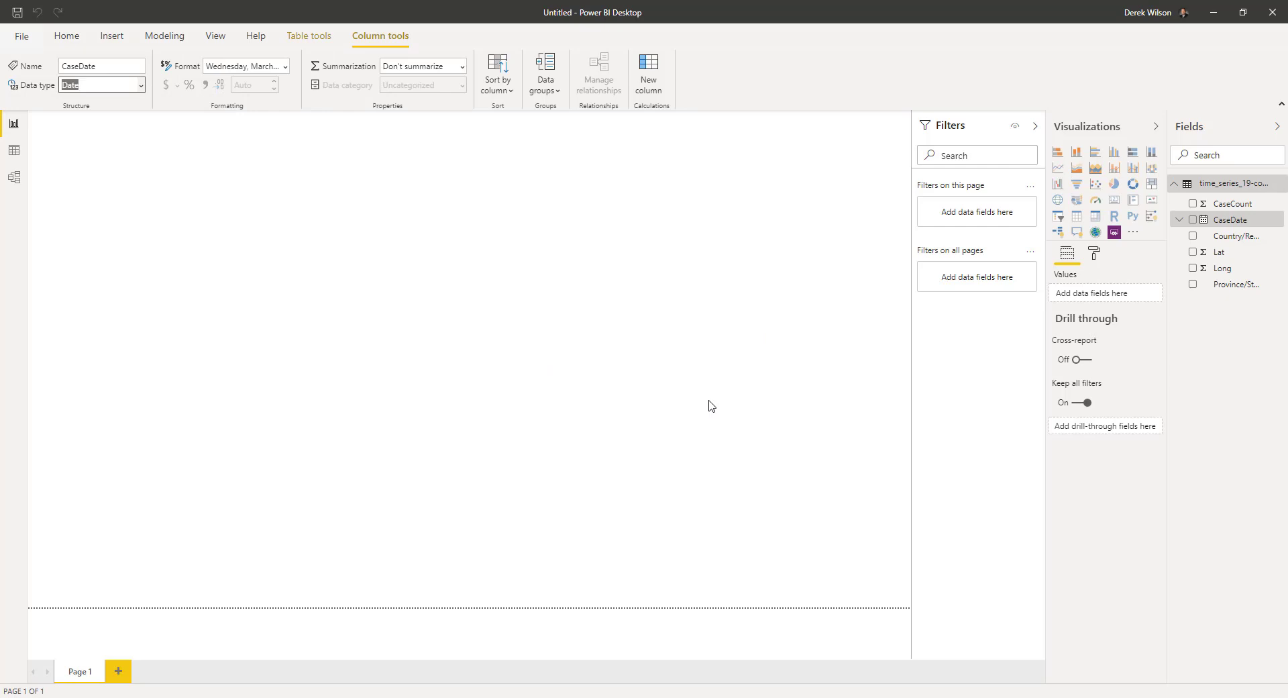
# Set the data category of the Lat field to Latitude.
pyautogui.click(1224, 255)
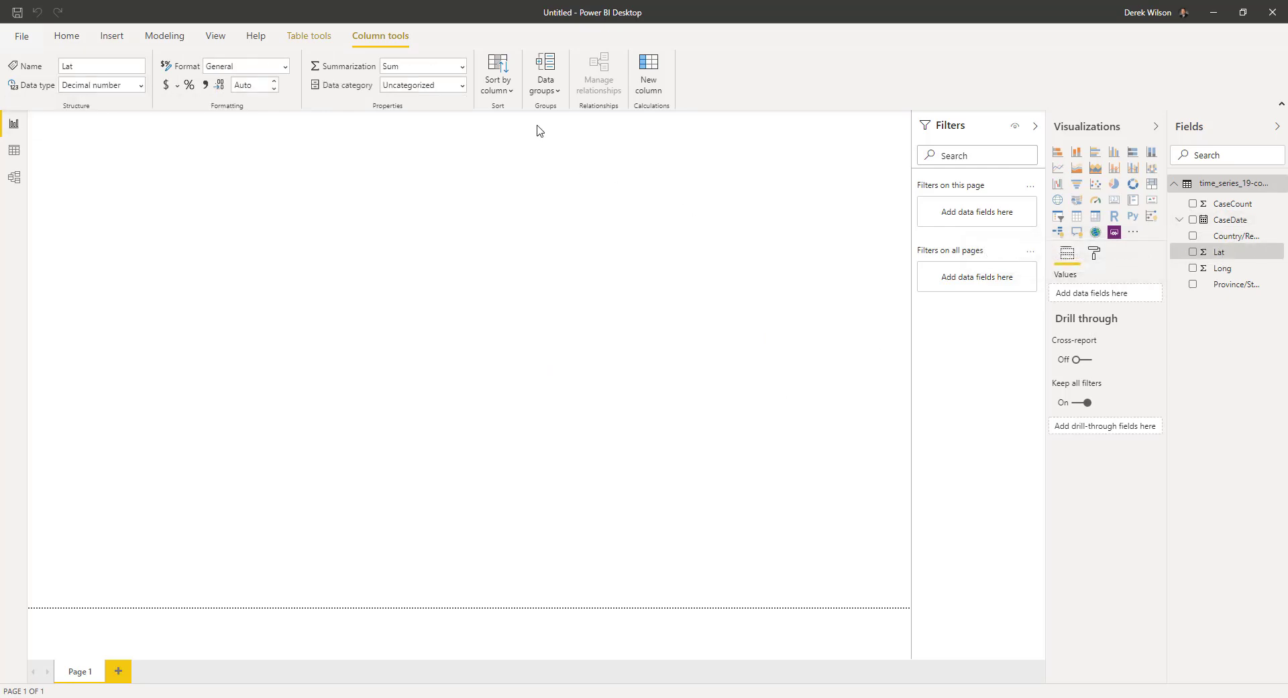
pyautogui.click(462, 90)
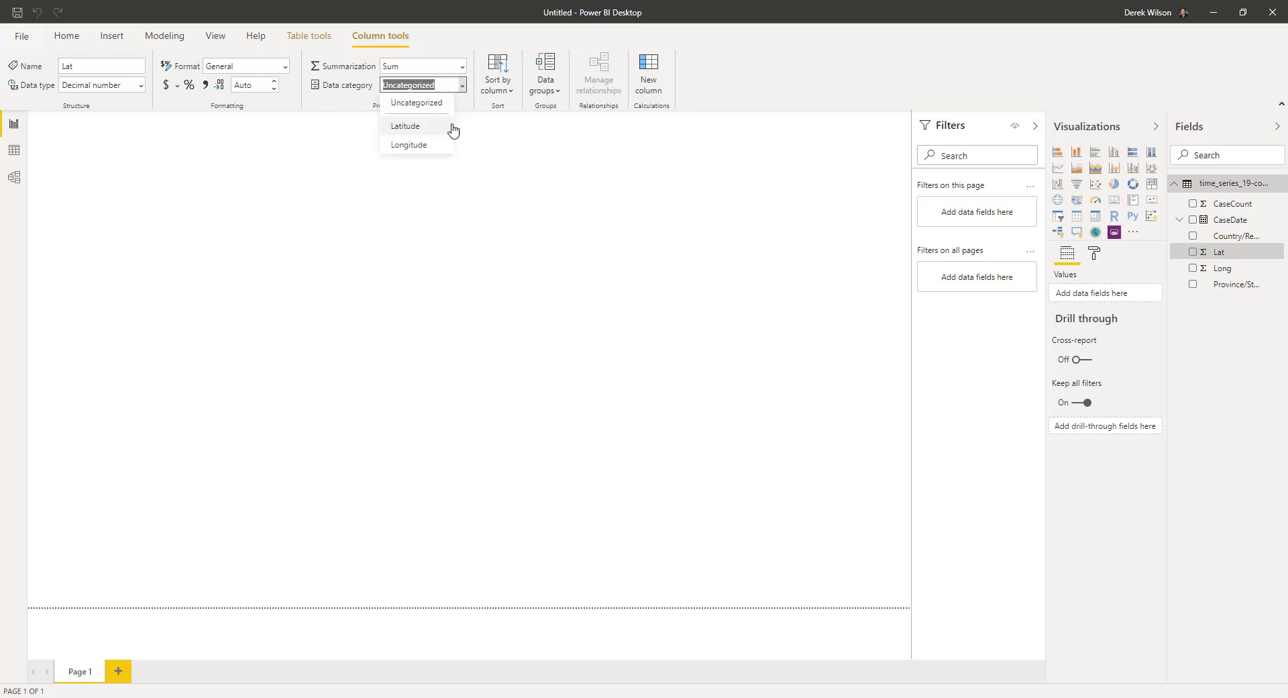
pyautogui.click(405, 126)
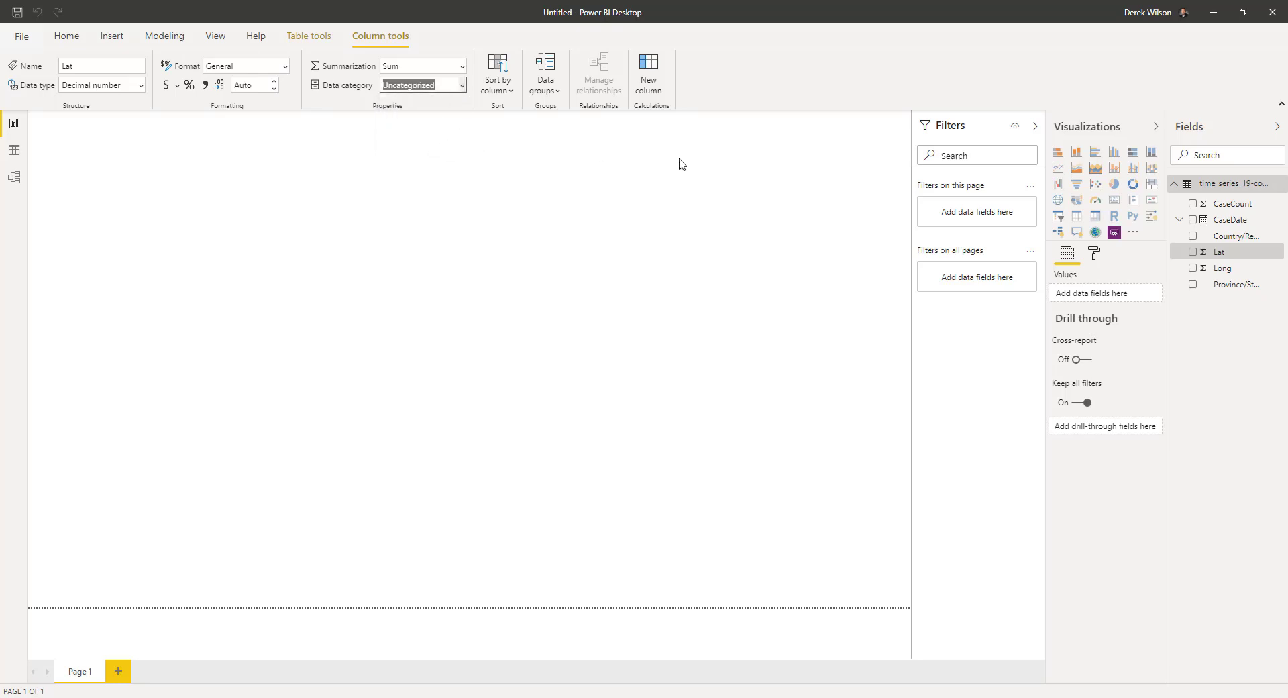
# Set the data category of the Long field to Longitude and clear the field selection.
pyautogui.click(1221, 269)
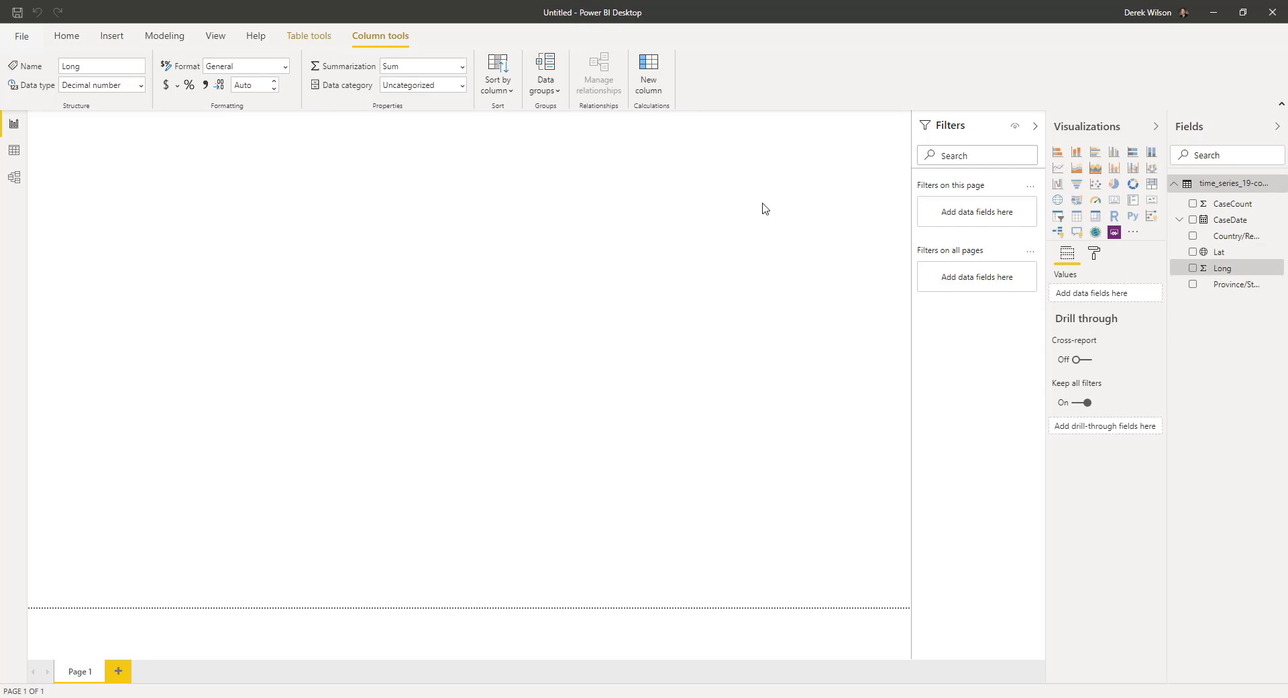
pyautogui.click(462, 86)
pyautogui.click(440, 146)
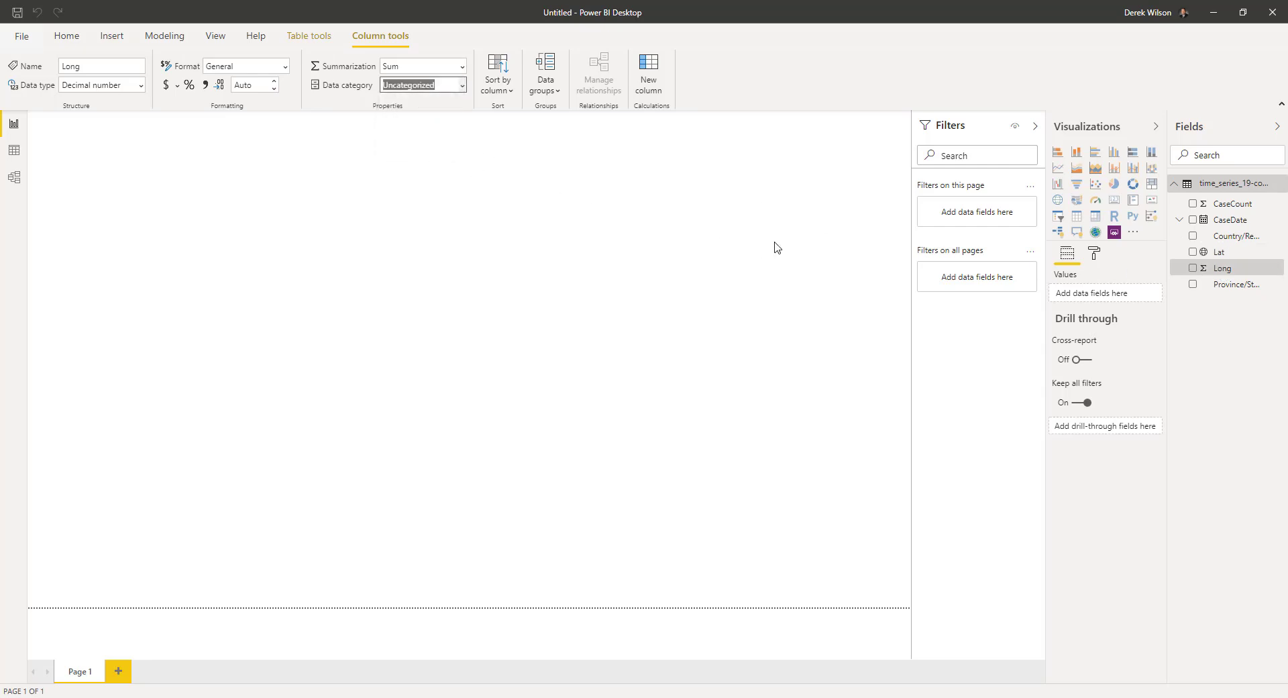
pyautogui.click(1232, 205)
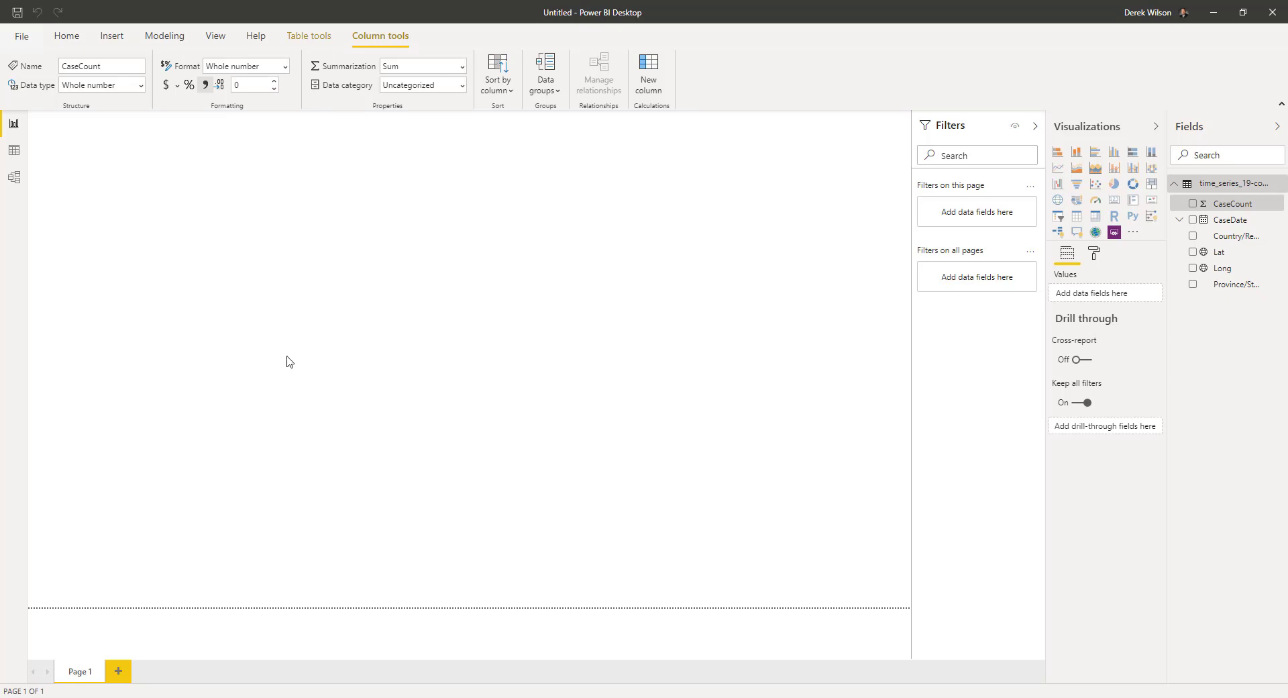
pyautogui.click(1247, 303)
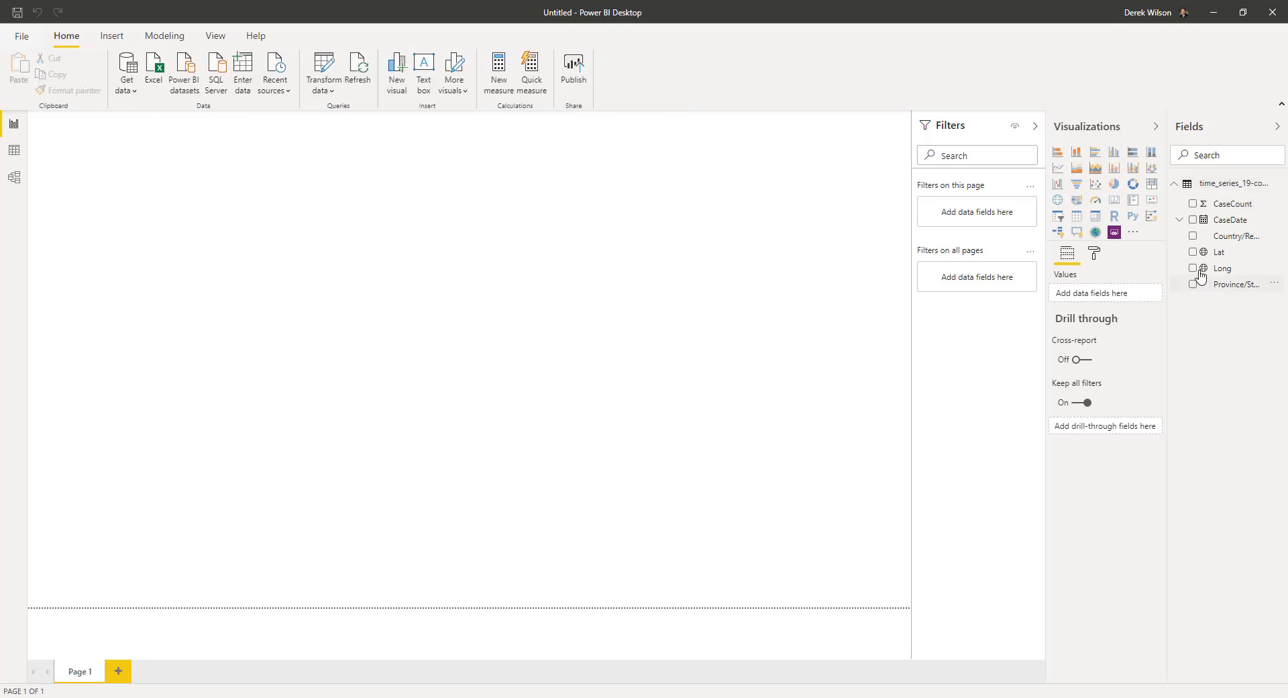
# Build a map visual from Country/Region, Province/State, CaseDate and CaseCount, and enlarge it to nearly the full page height and over half its width.
pyautogui.click(1193, 236)
pyautogui.click(1193, 283)
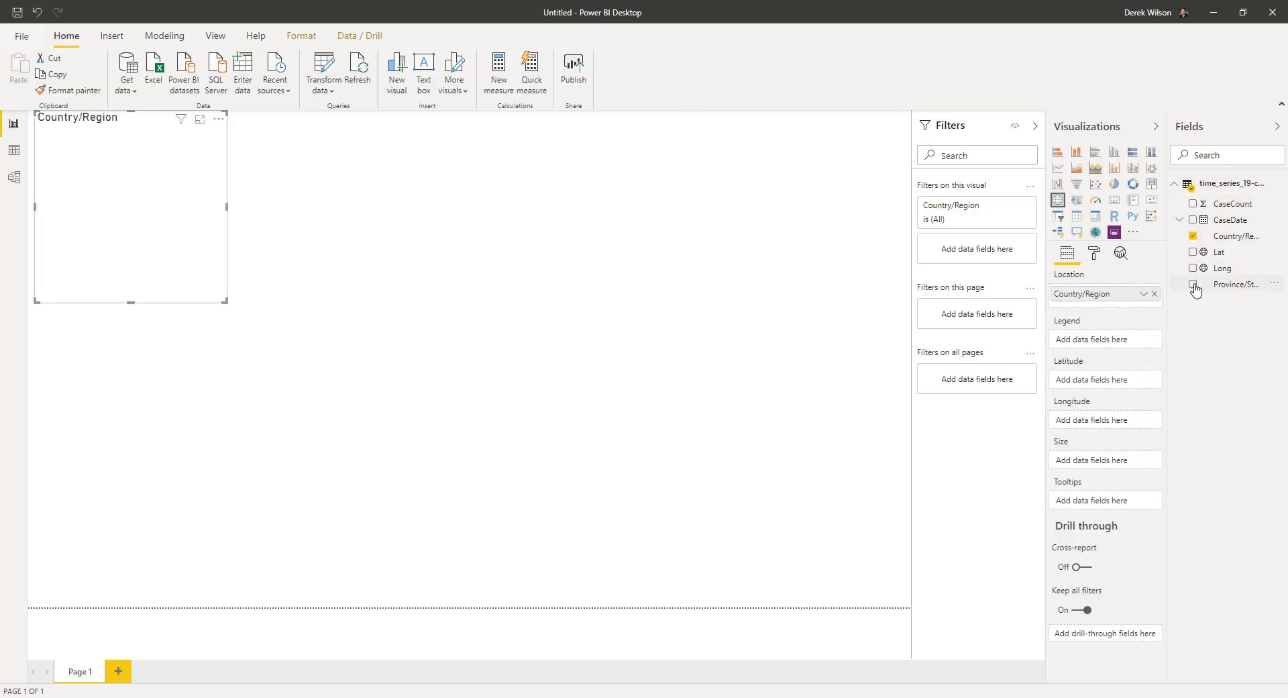
pyautogui.click(1193, 221)
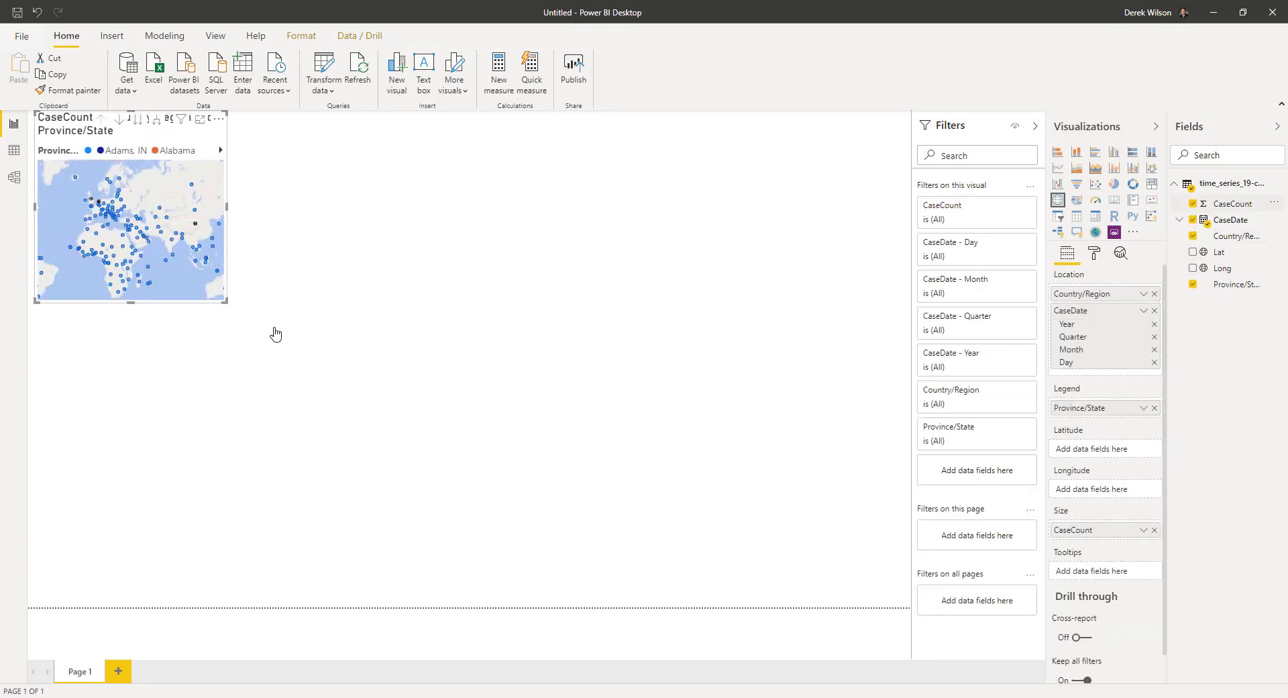
pyautogui.moveTo(228, 304); pyautogui.dragTo(597, 606)
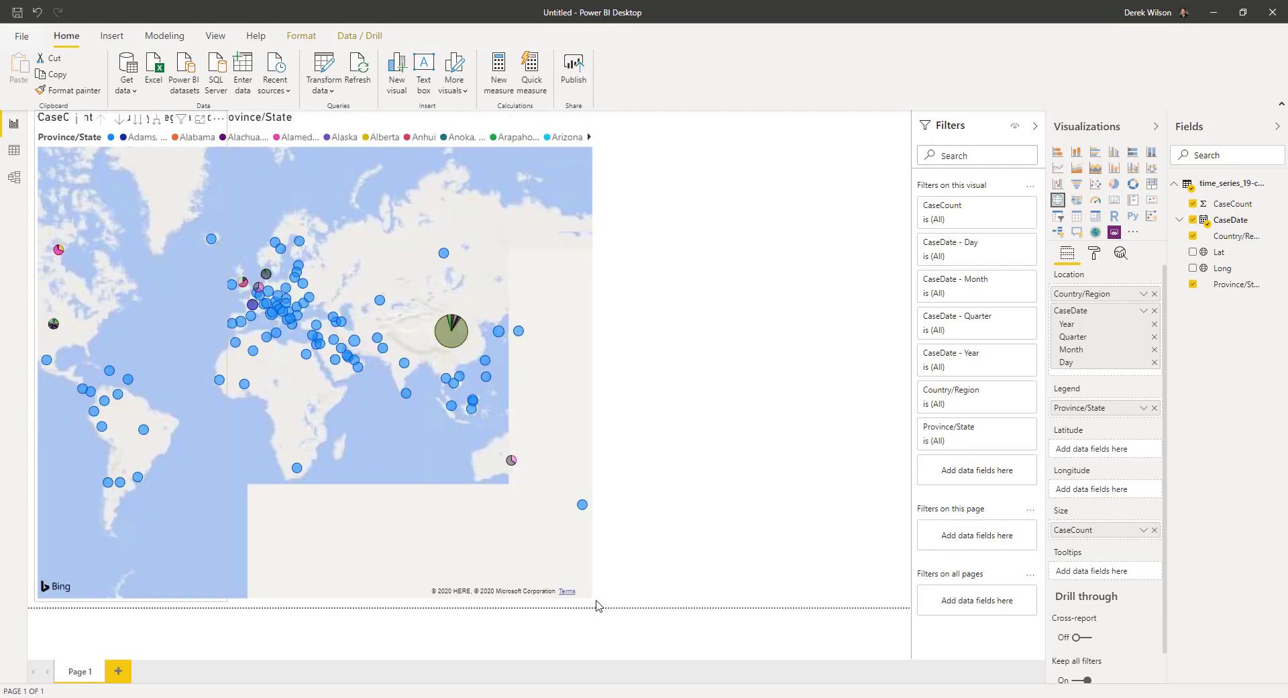
pyautogui.press('Escape')
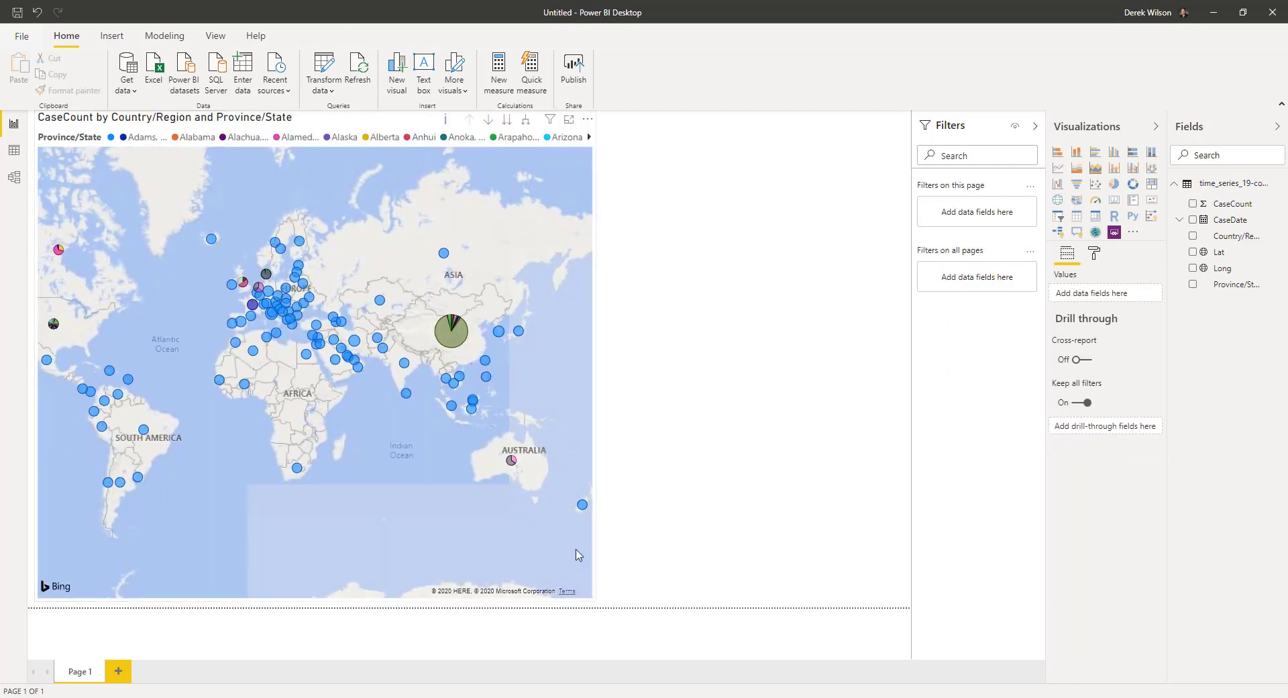
pyautogui.click(414, 395)
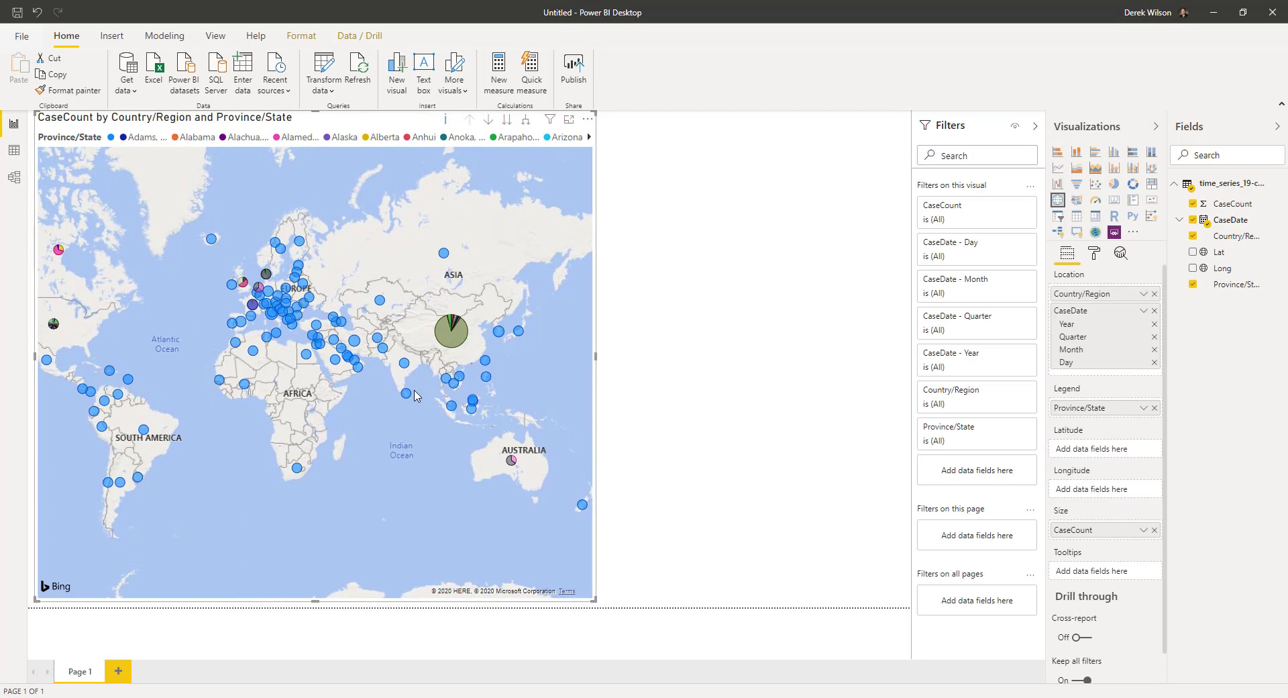
# Create a table visual with CaseDate, Country/Region and CaseCount, filling the empty space beside the map.
pyautogui.click(692, 300)
pyautogui.moveTo(1217, 221); pyautogui.dragTo(731, 240)
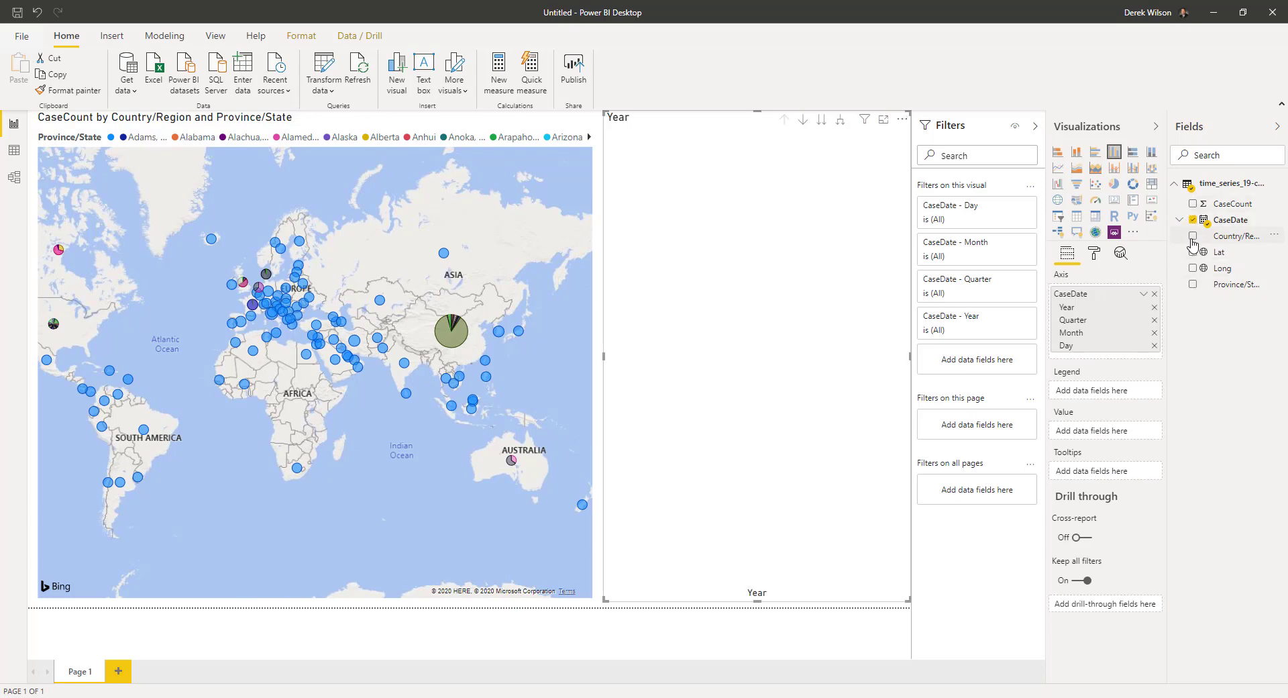
pyautogui.click(1193, 235)
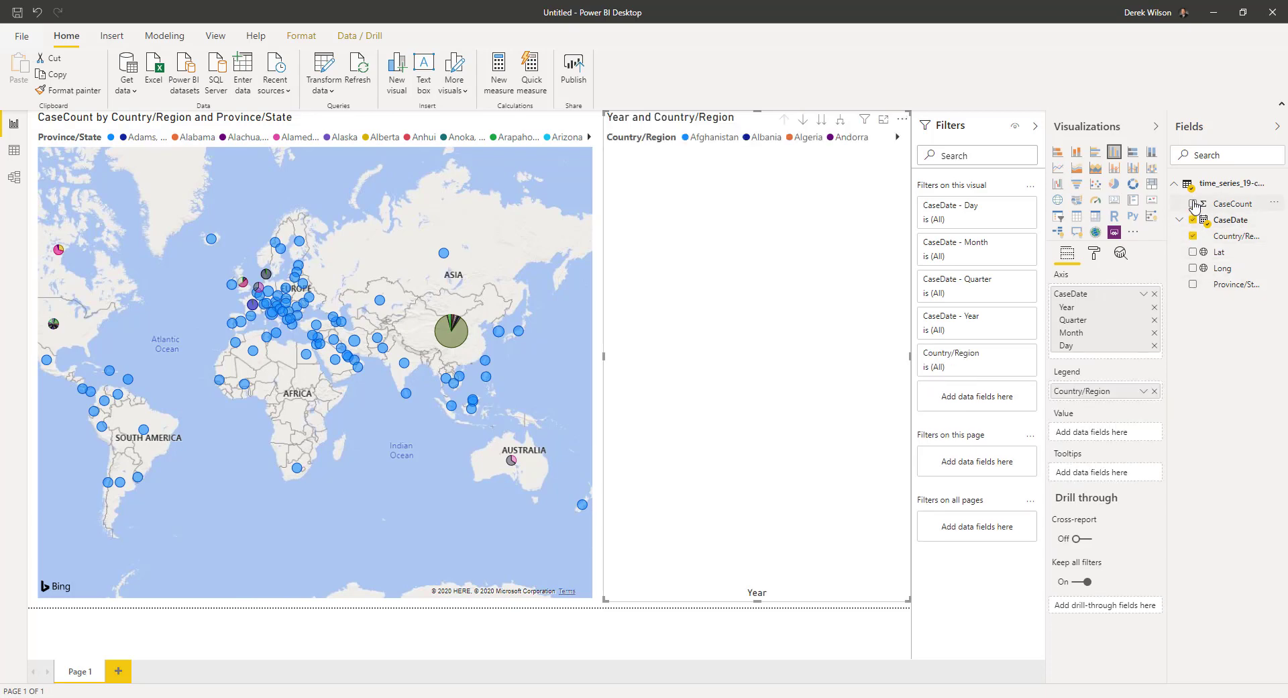
pyautogui.click(1193, 204)
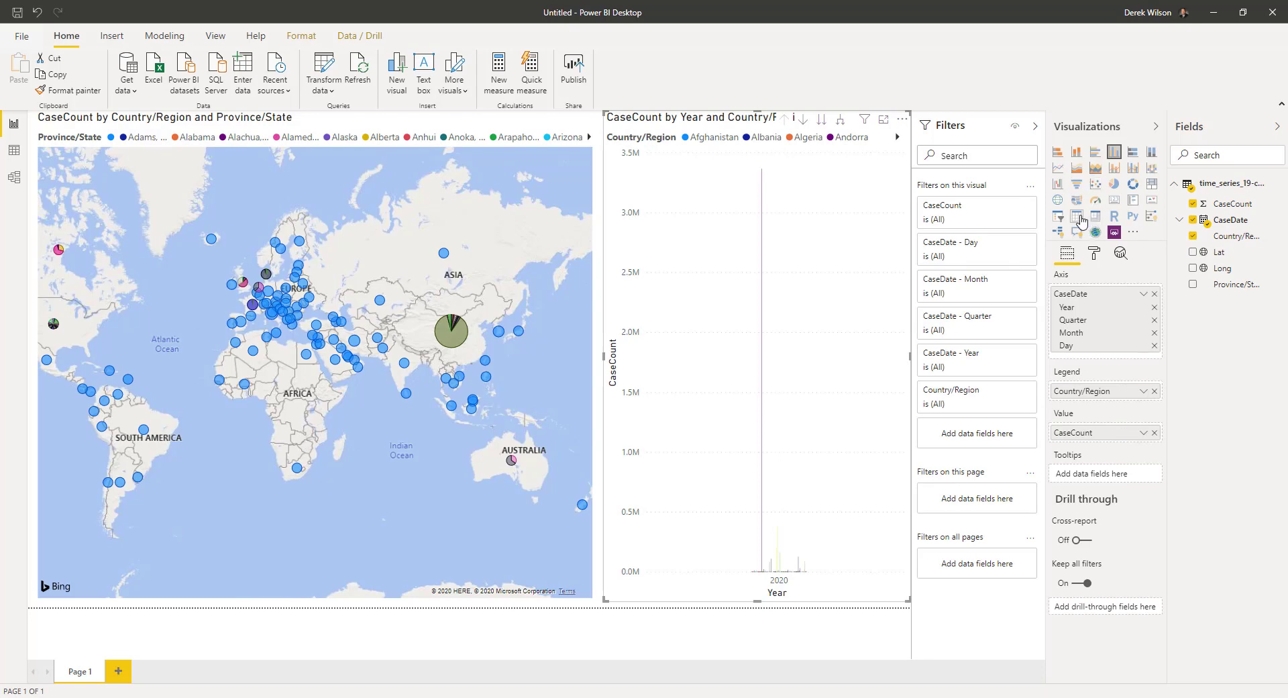
pyautogui.click(1077, 216)
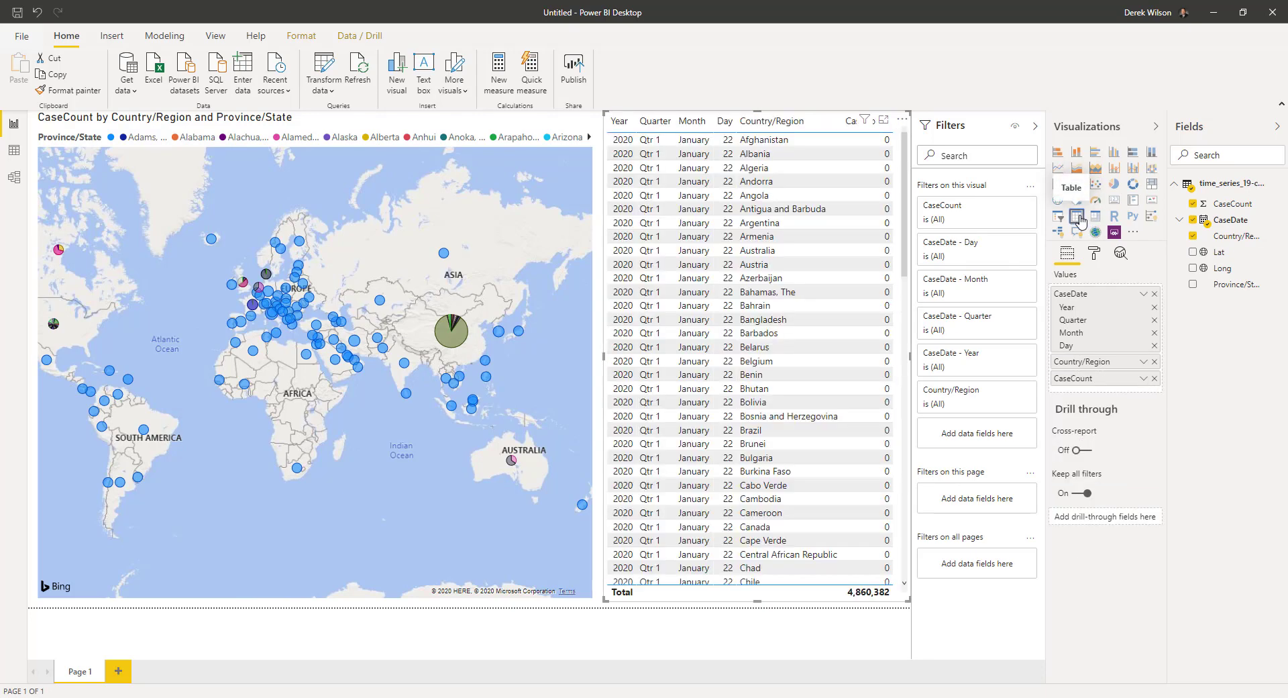
# Show CaseDate in the table as a plain date instead of a date hierarchy, and format the field as *3/14/2001 (m/d/yyyy).
pyautogui.click(1142, 295)
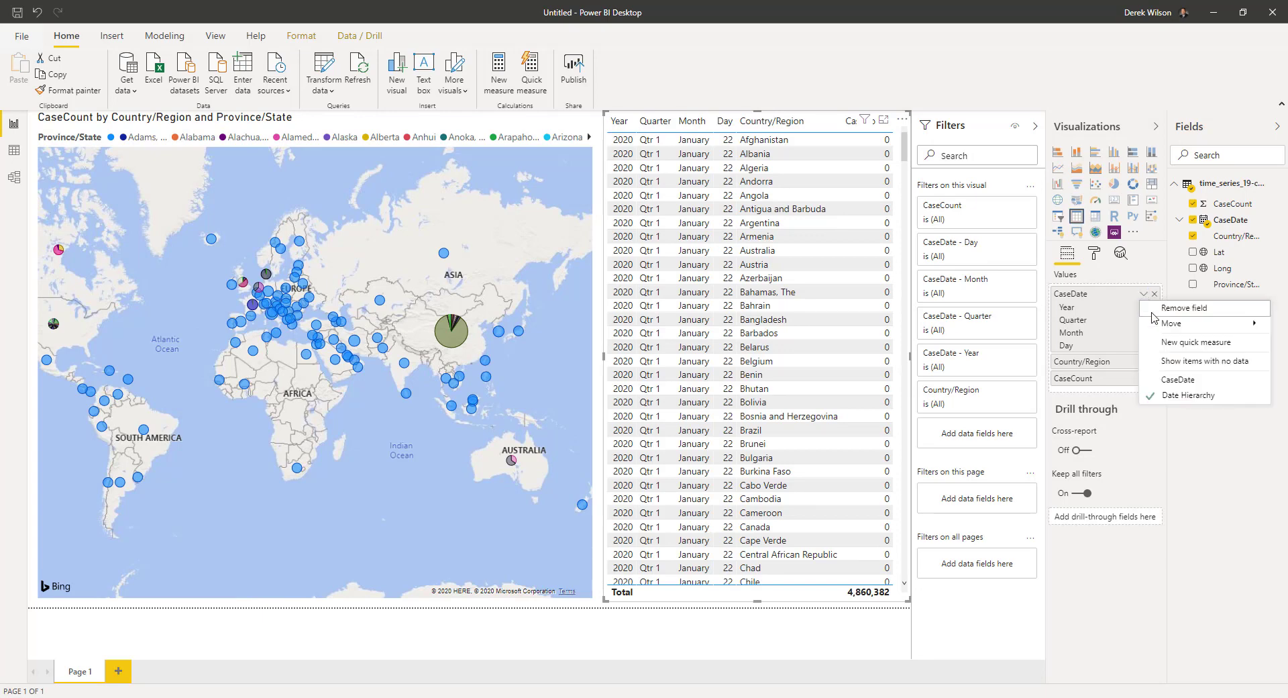
pyautogui.click(1174, 389)
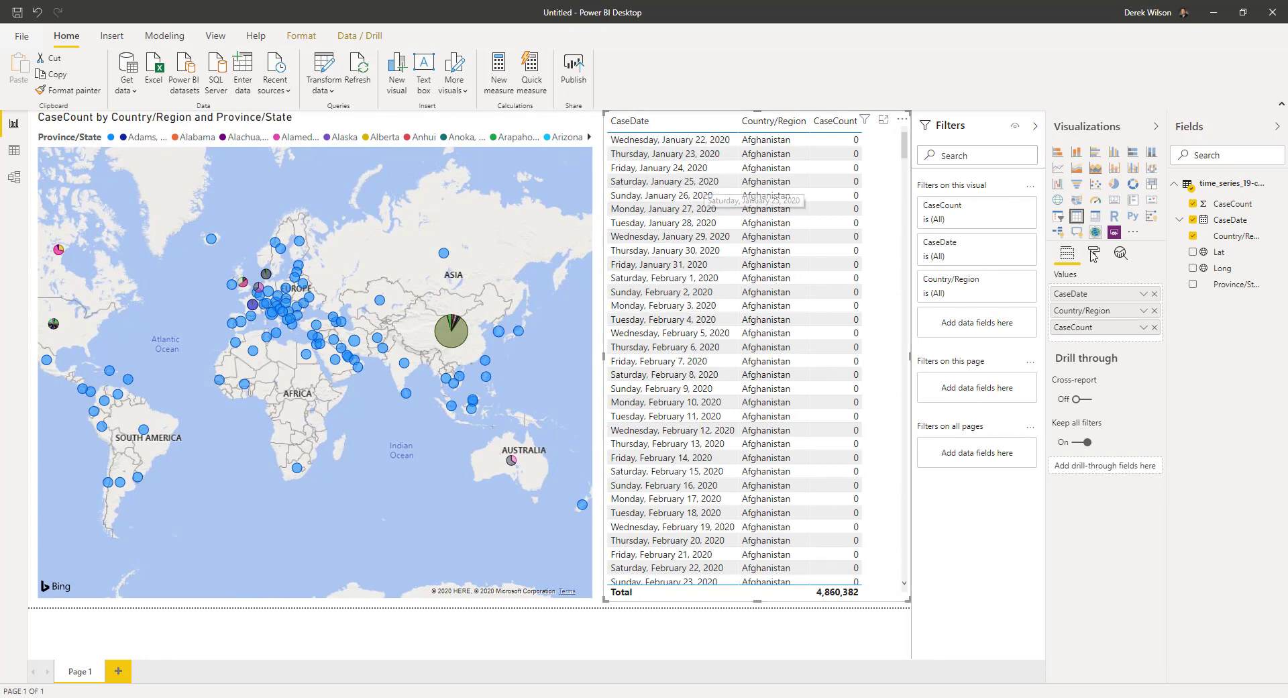
pyautogui.click(1229, 219)
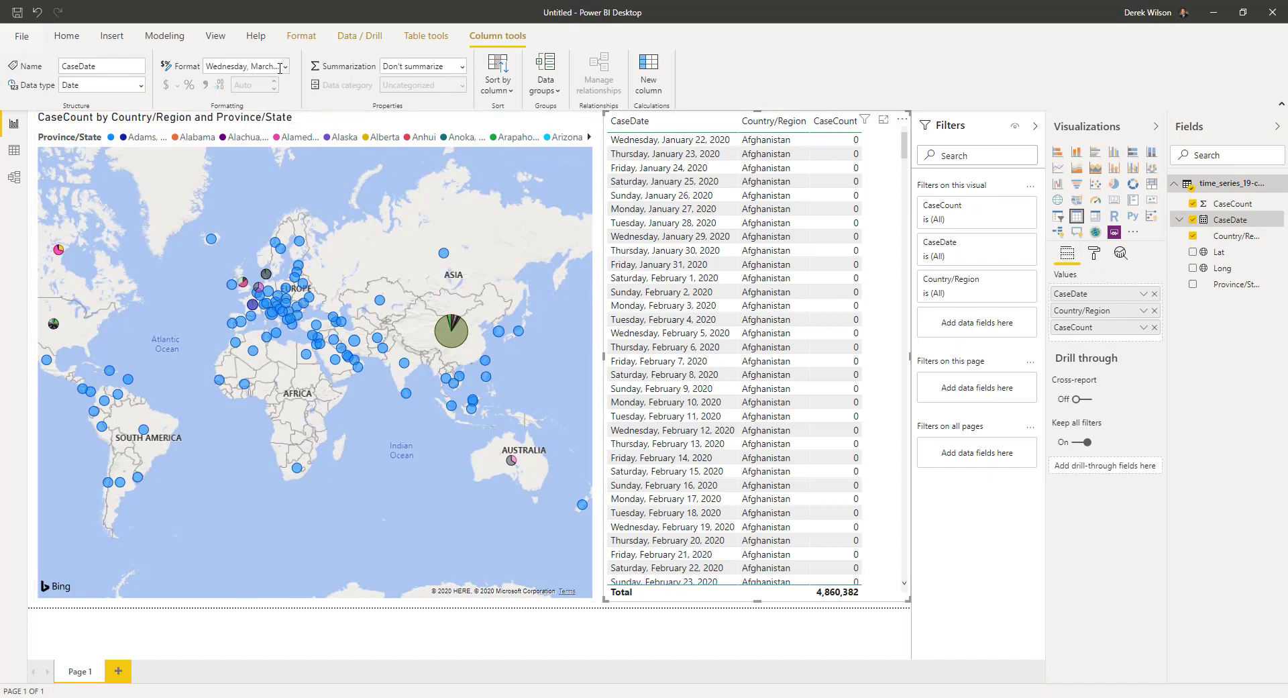
pyautogui.click(284, 66)
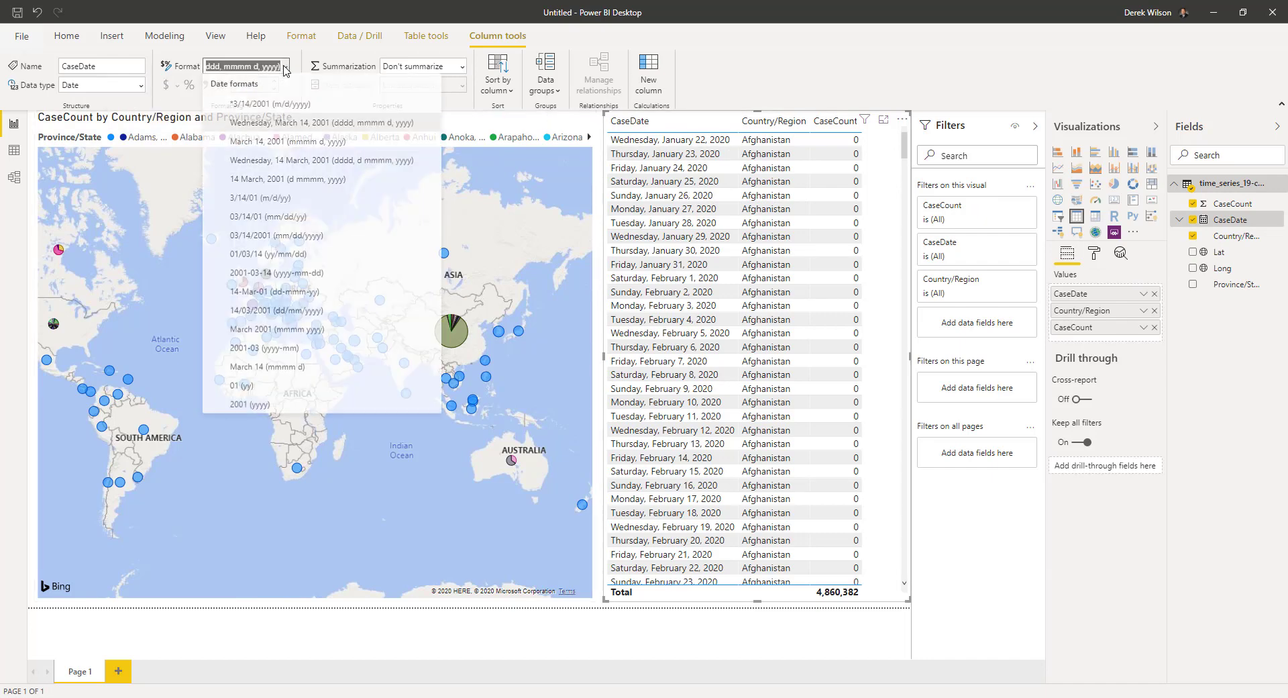
pyautogui.click(302, 115)
pyautogui.press('Down')
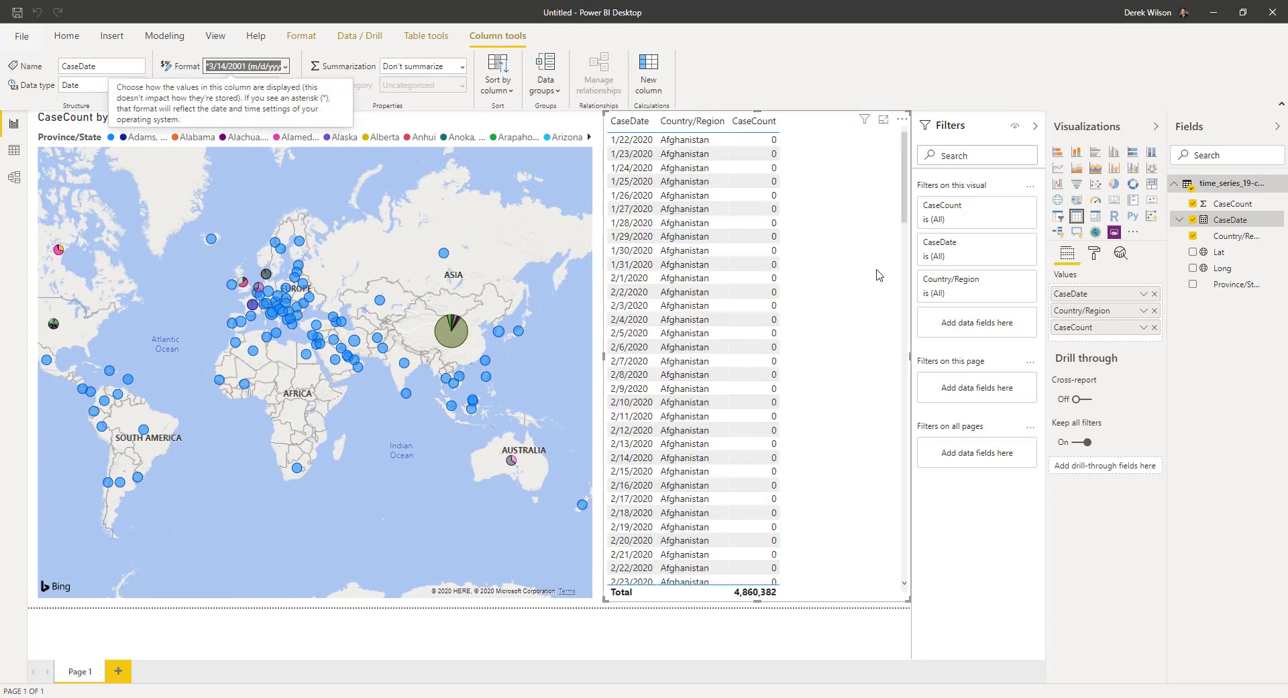
# Filter the table visual by Country/Region to show only US.
pyautogui.click(956, 290)
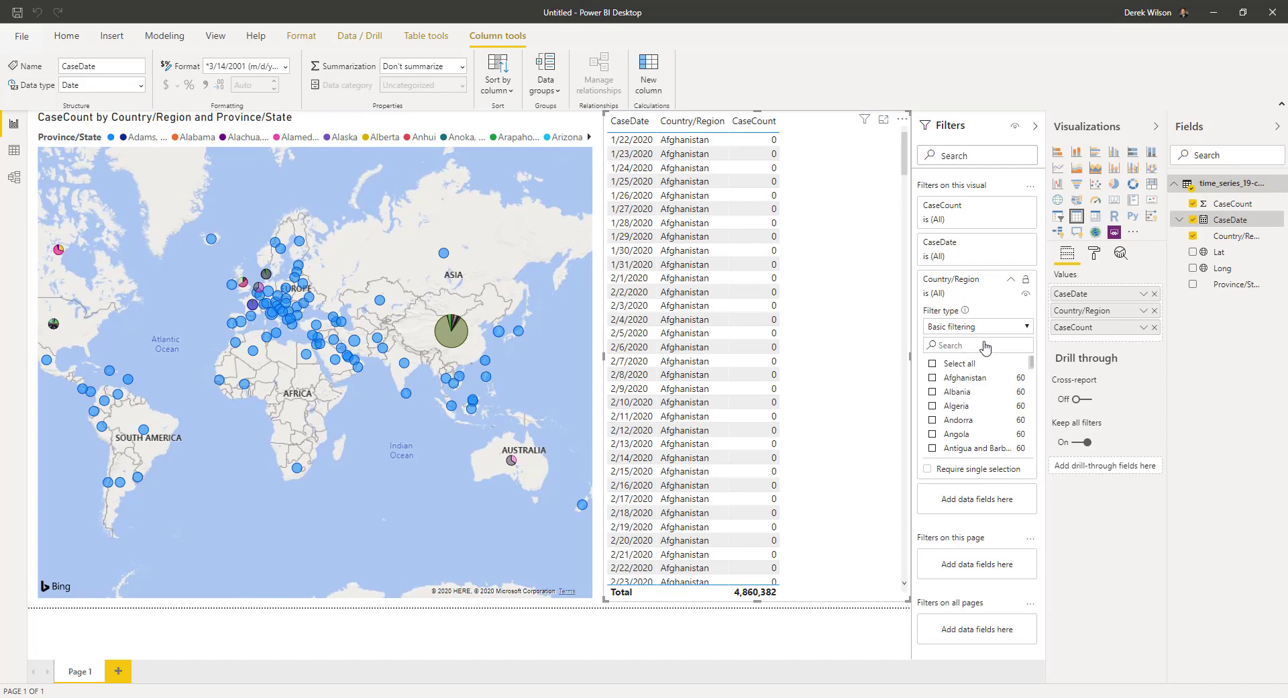
pyautogui.click(981, 345)
pyautogui.write('un')
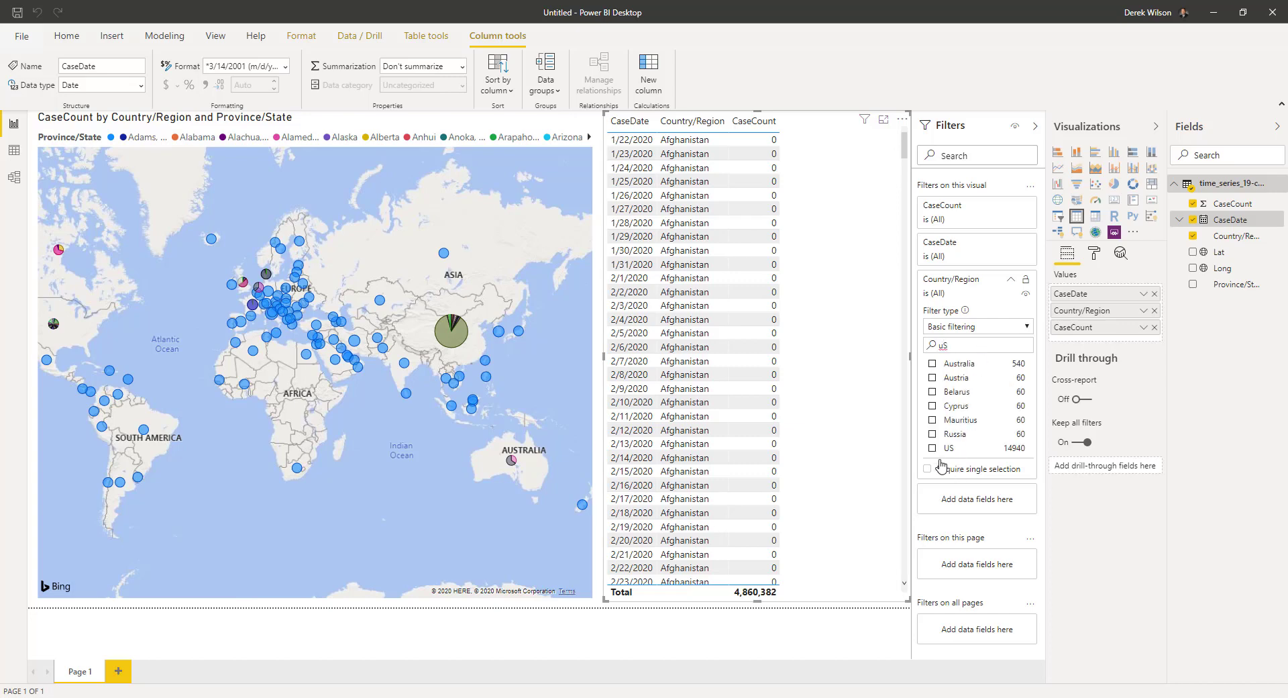
pyautogui.click(932, 449)
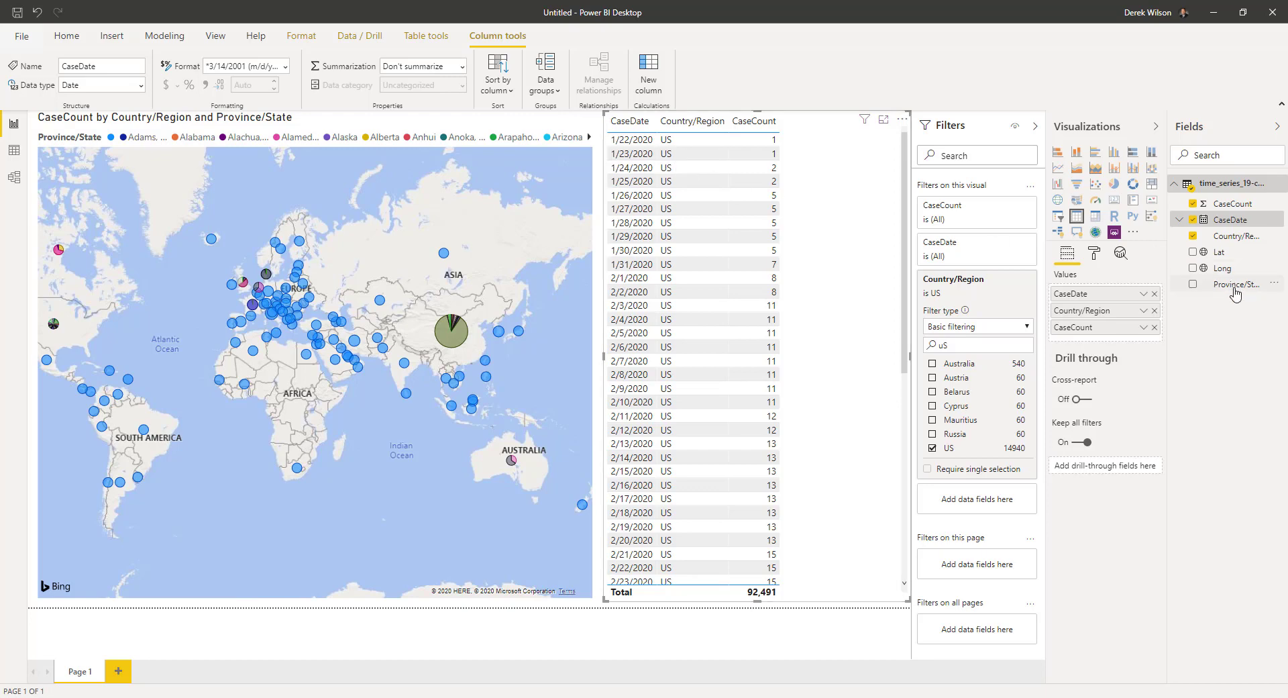
# Add Province/State to the table between Country/Region and CaseCount, filter it to Texas, and review the most recent dates.
pyautogui.moveTo(1234, 287); pyautogui.dragTo(1101, 327)
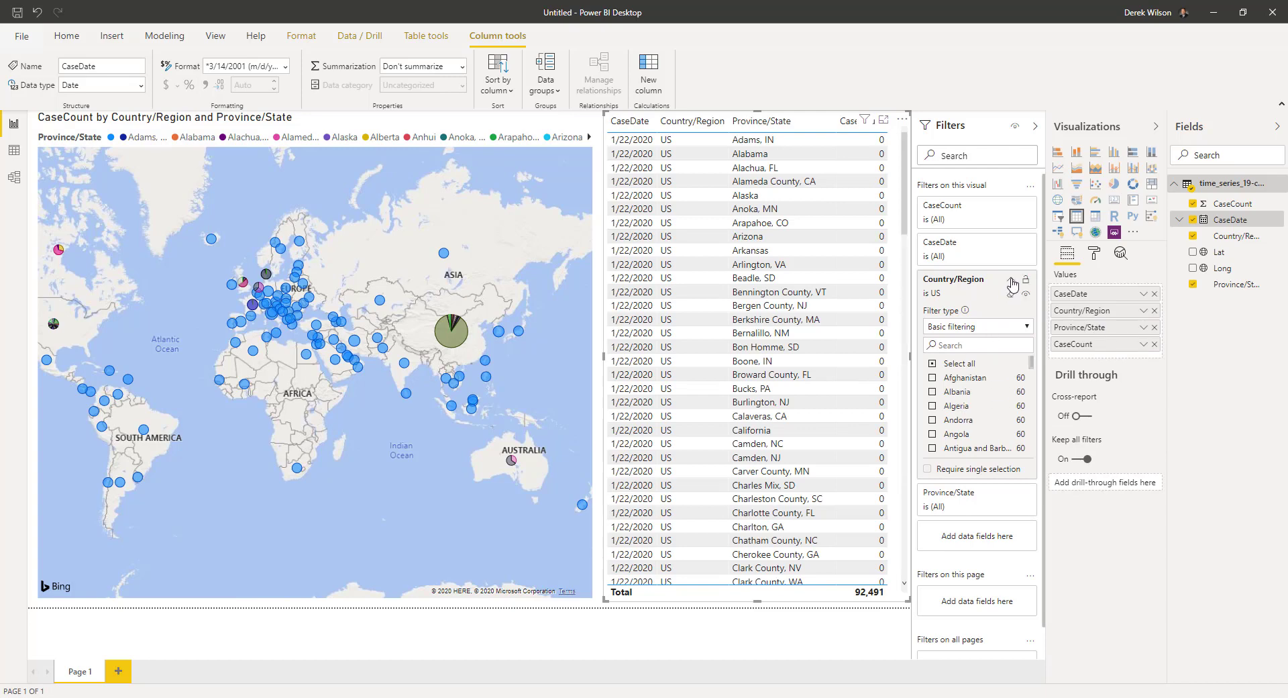
pyautogui.click(1010, 279)
pyautogui.click(973, 334)
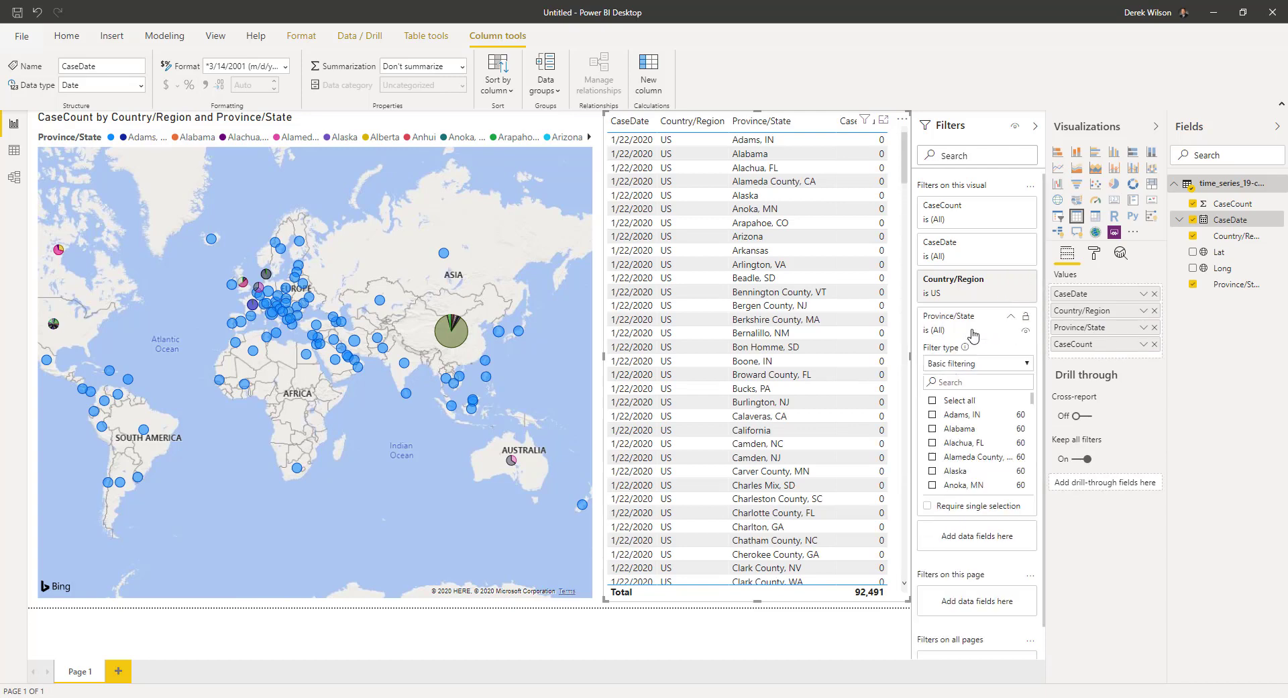
pyautogui.click(976, 382)
pyautogui.write('texas')
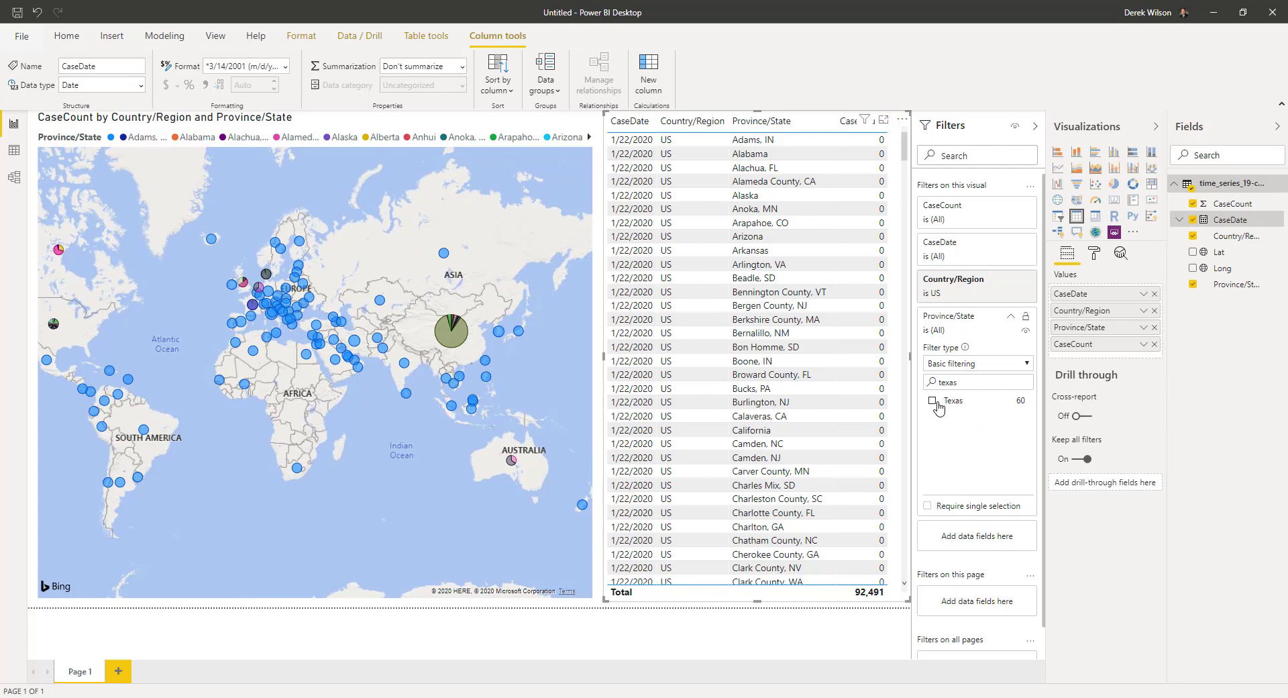
pyautogui.click(934, 403)
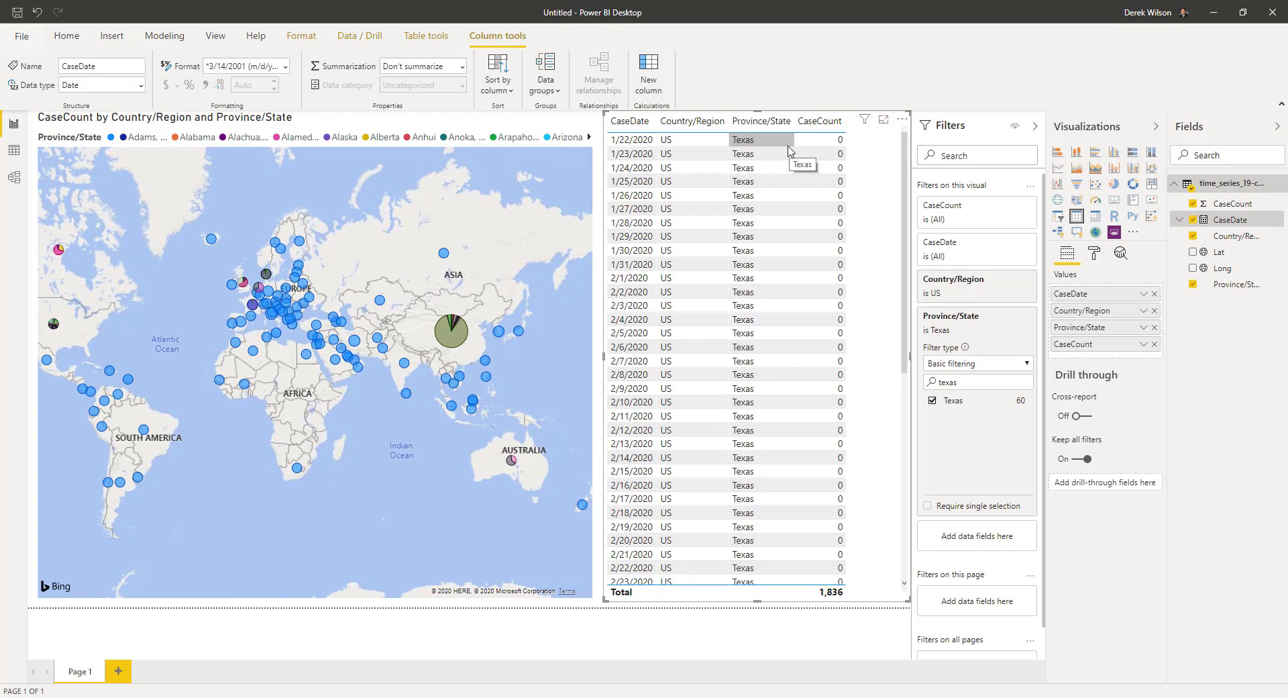
pyautogui.scroll(-9, 789, 151)
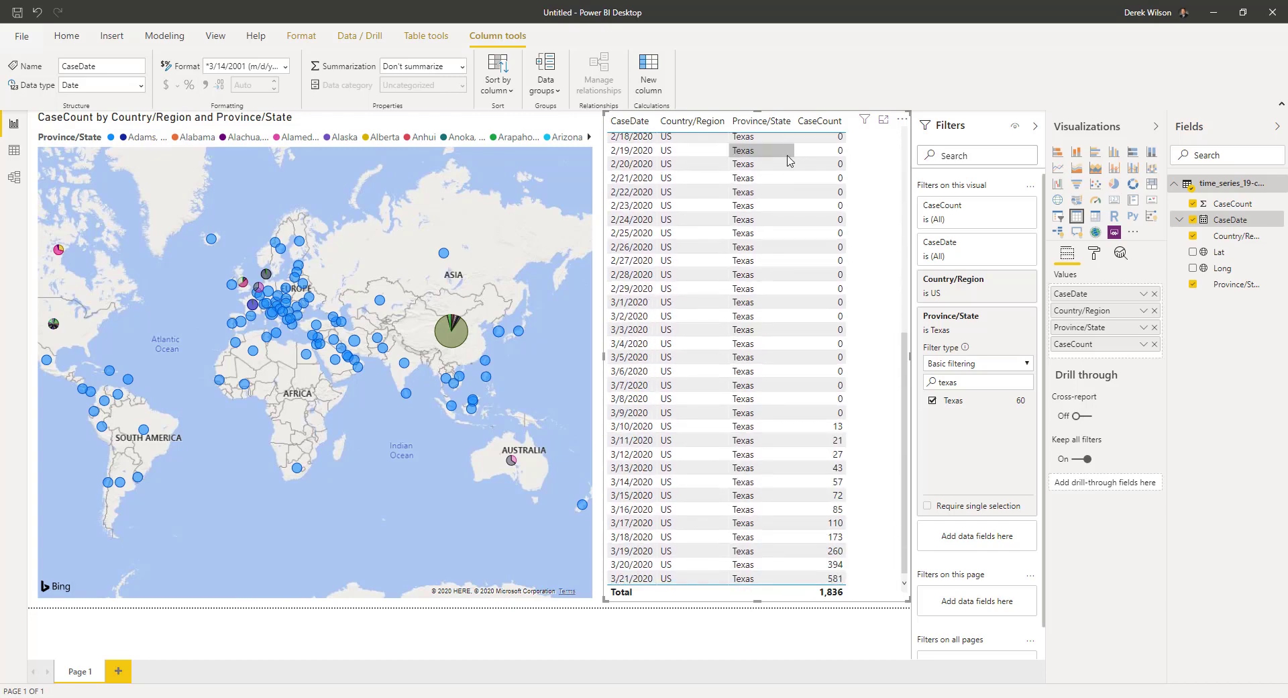